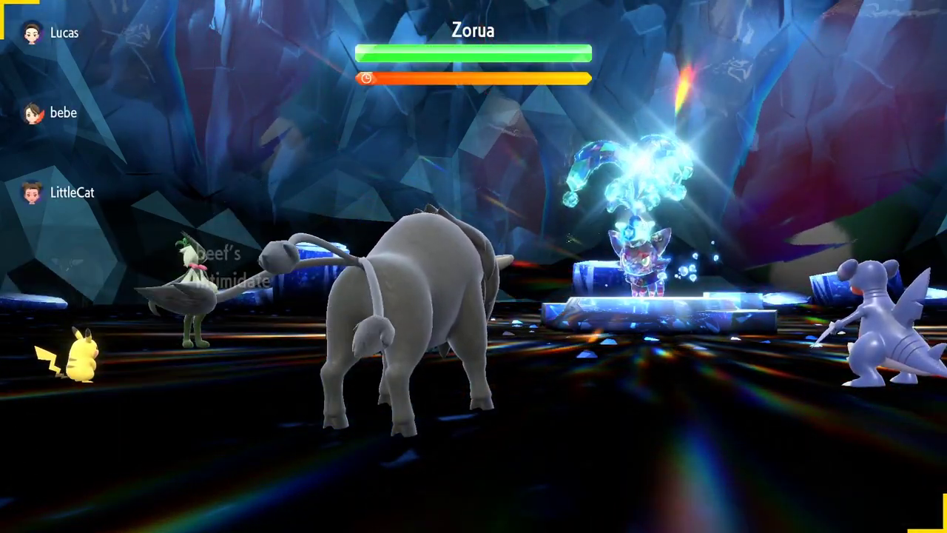
key(a)
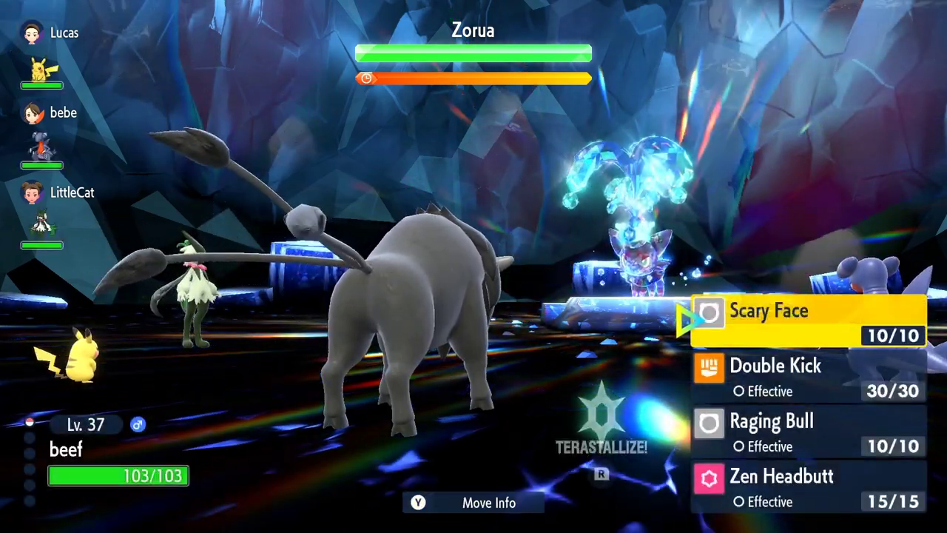
key(Down)
key(Return)
key(Return)
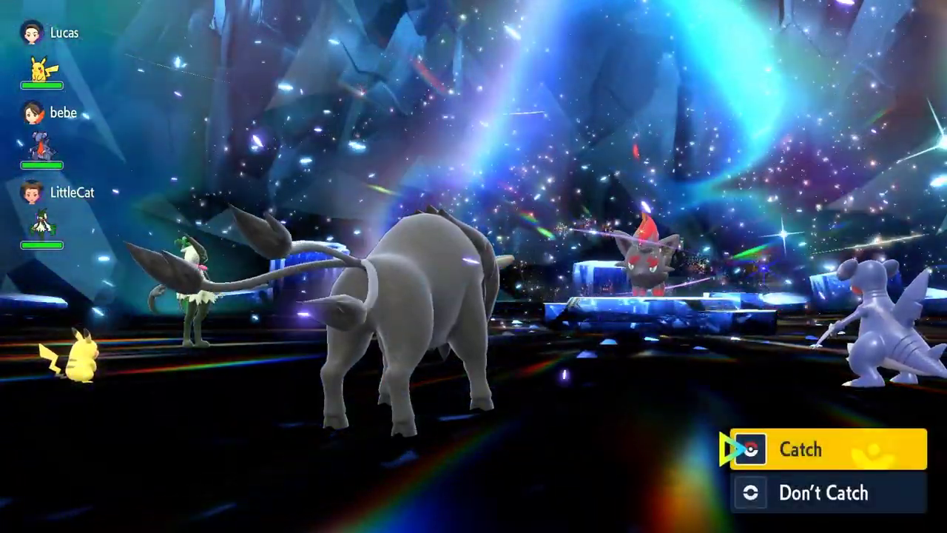
key(Return)
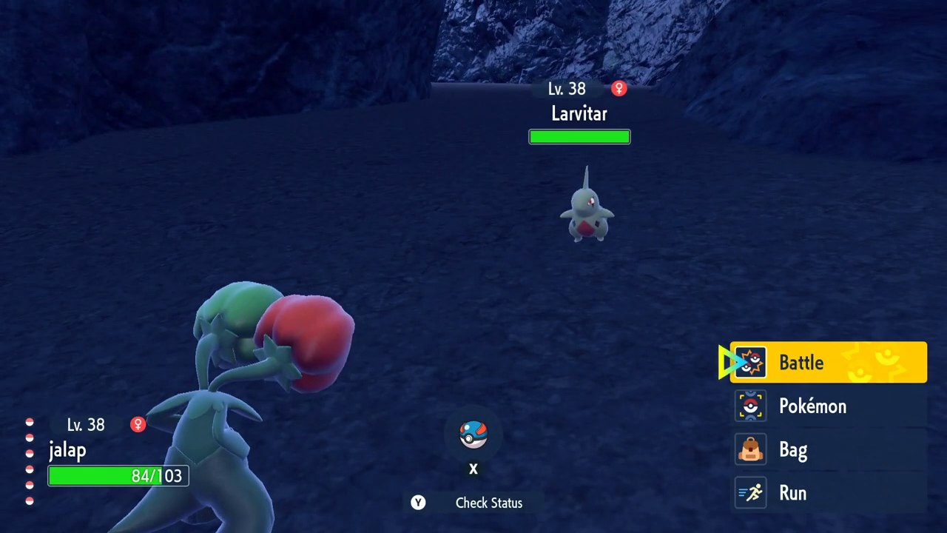
key(Return)
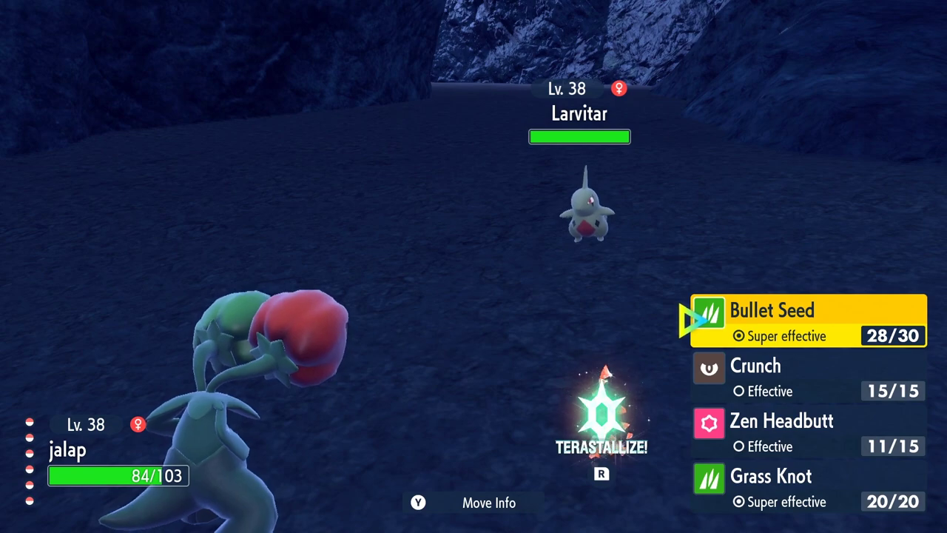
key(Down)
key(Down)
key(Down)
key(Return)
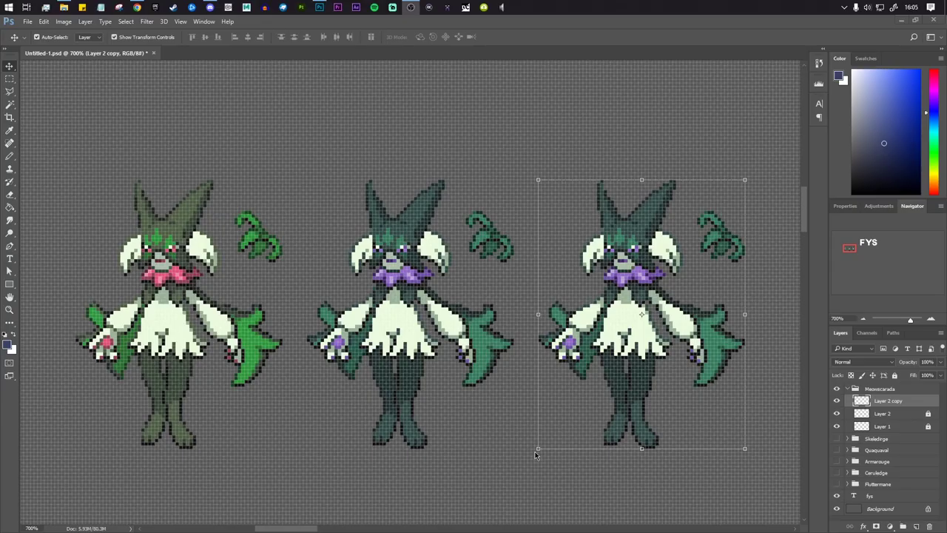
click(588, 416)
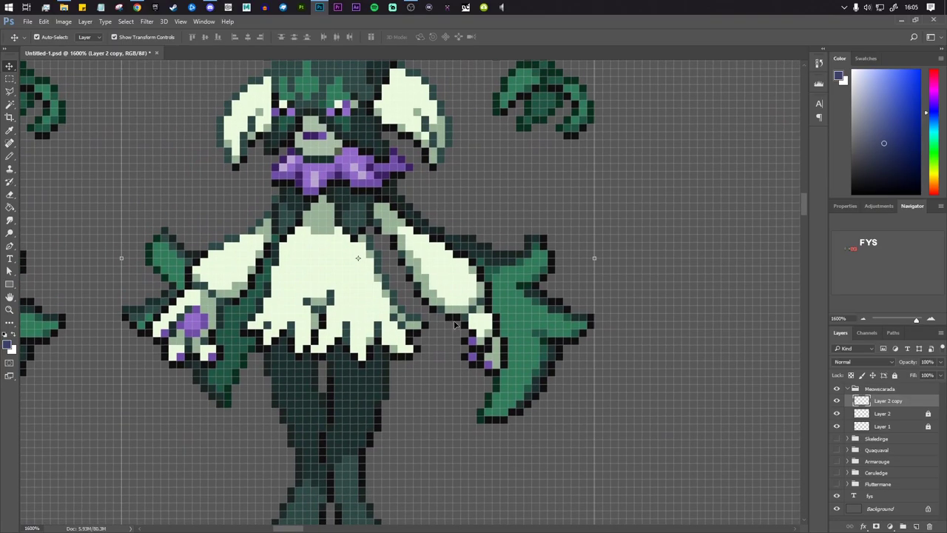
scroll(454, 324, up, 2)
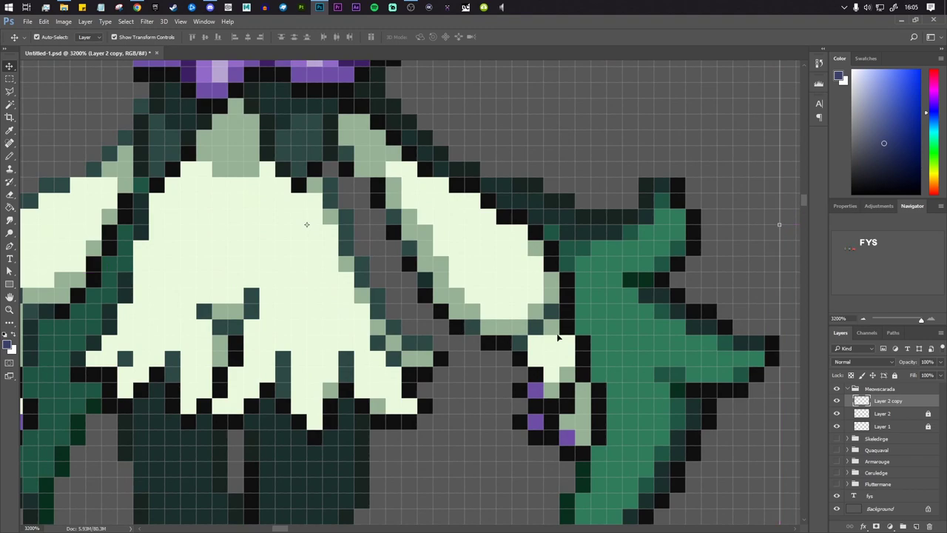
Select the green pixels of the leafy cape, face markings and flower on the Layer 2 copy sprite
key(m)
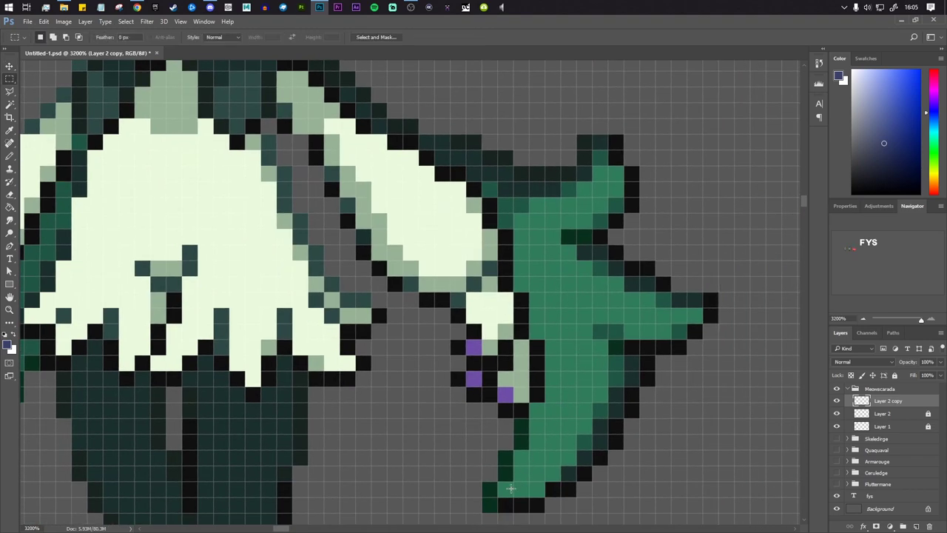
drag(510, 489, 539, 488)
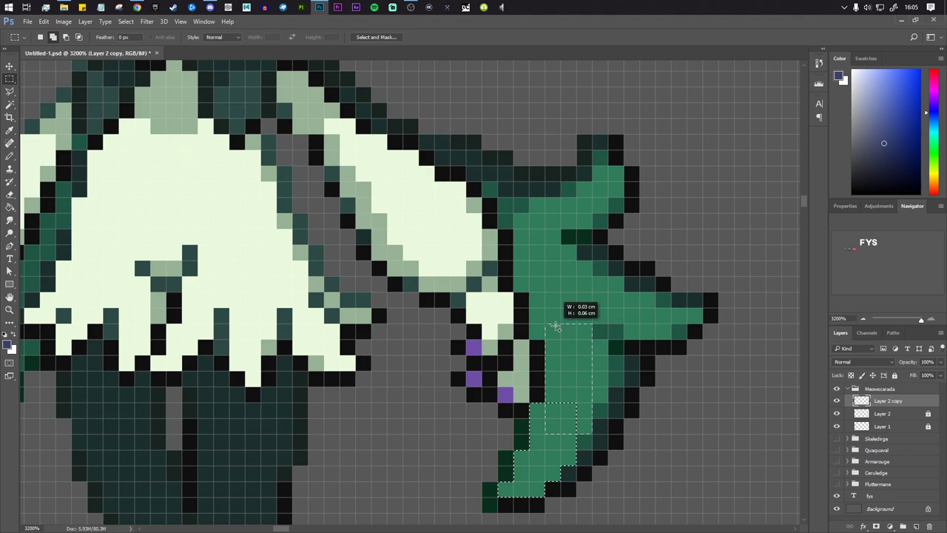
drag(620, 360, 602, 380)
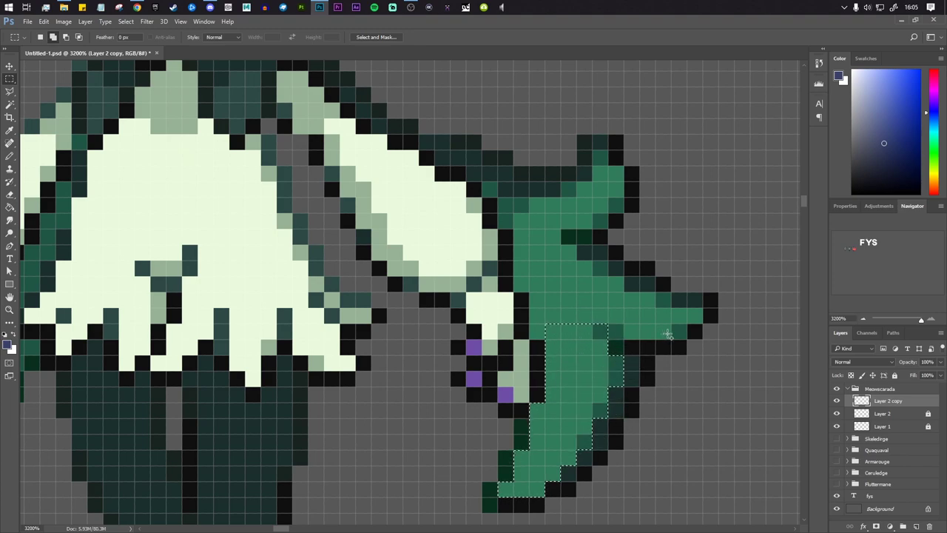
drag(681, 336, 614, 326)
drag(693, 316, 610, 296)
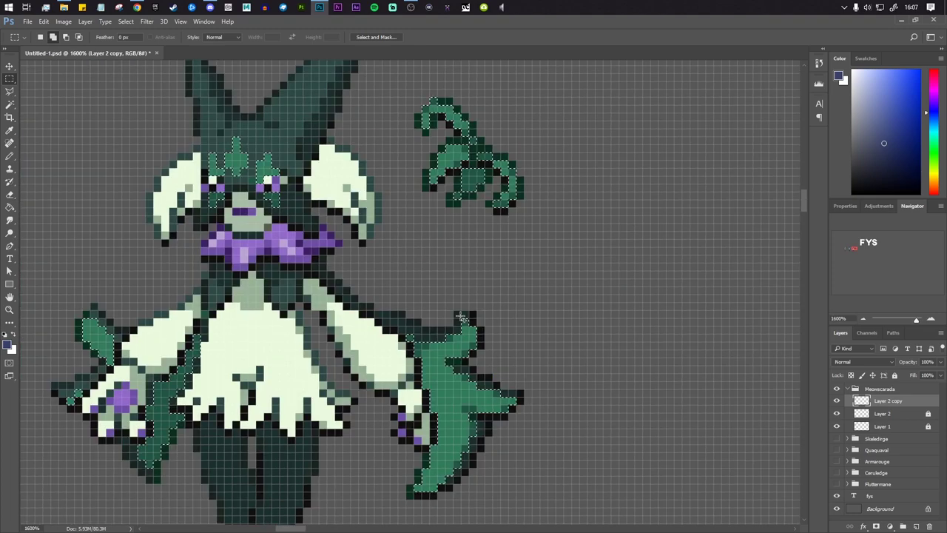
scroll(508, 380, down, 5)
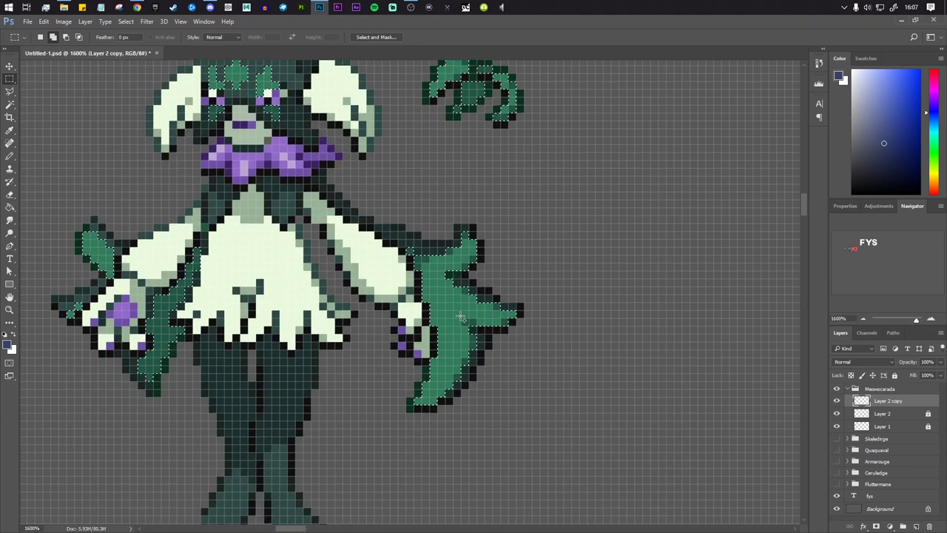
Recolour the selected green areas olive with Hue/Saturation at hue -85 and saturation +10, and adjust the lightness slightly
key(ctrl+u)
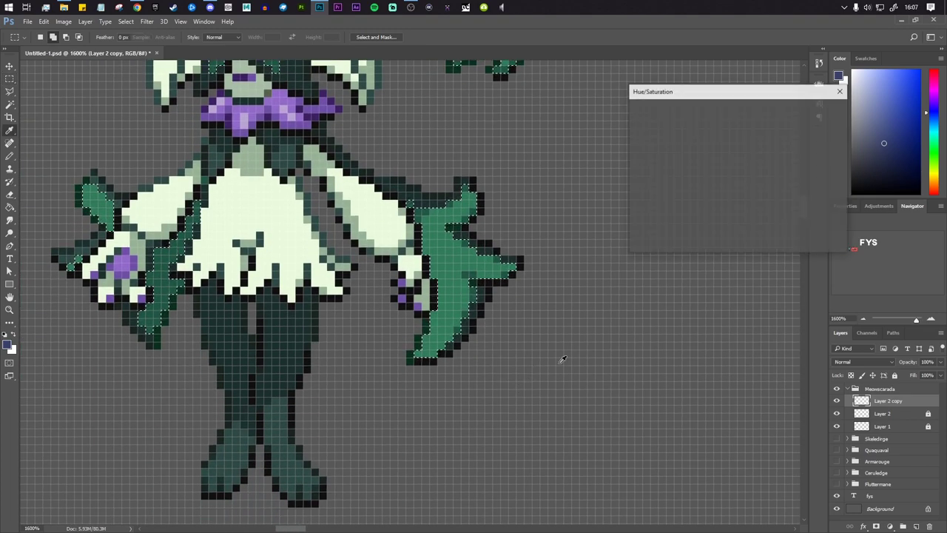
drag(716, 161, 688, 167)
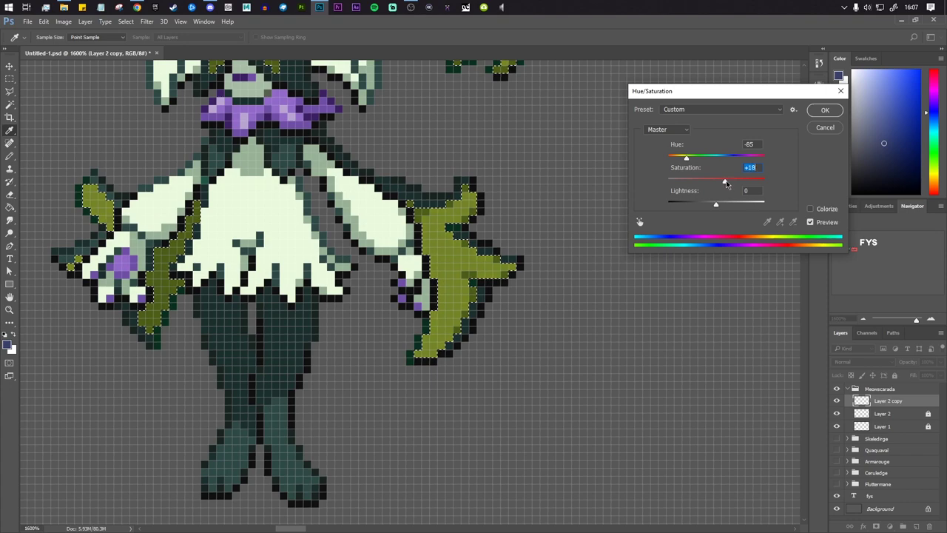
drag(720, 203, 723, 206)
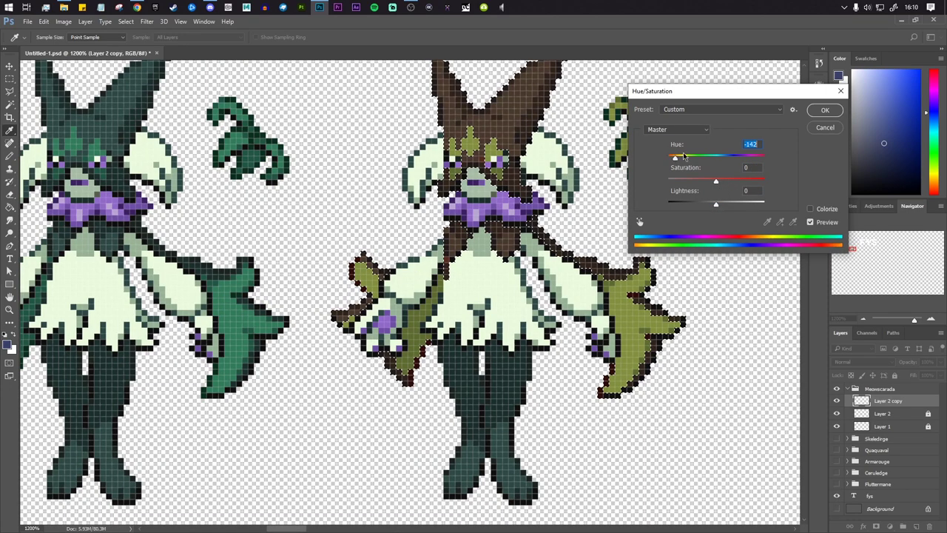
Turn the selected dark mask, ears and cape edges reddish brown with hue -157 and saturation +51, then clear the selection
drag(711, 178, 741, 181)
drag(680, 157, 672, 158)
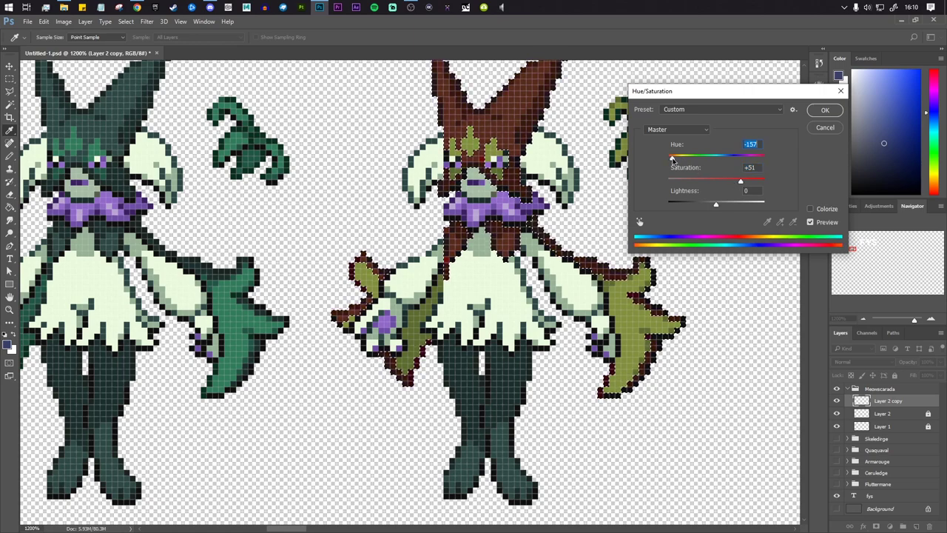
click(824, 109)
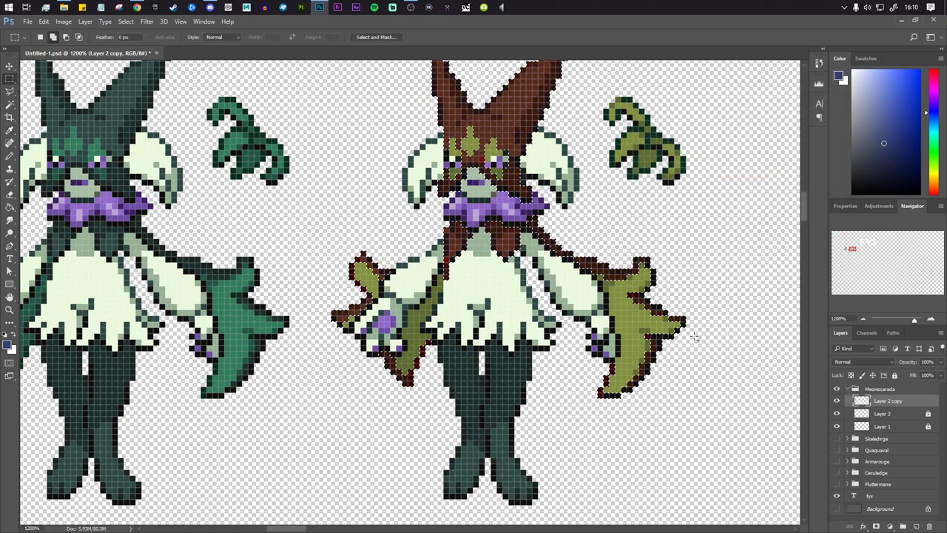
key(ctrl+d)
Shift the hue of the third sprite's selected purple collar, mouth and paw pads to blue
drag(602, 229, 583, 263)
key(ctrl+minus)
key(ctrl+minus)
key(ctrl+minus)
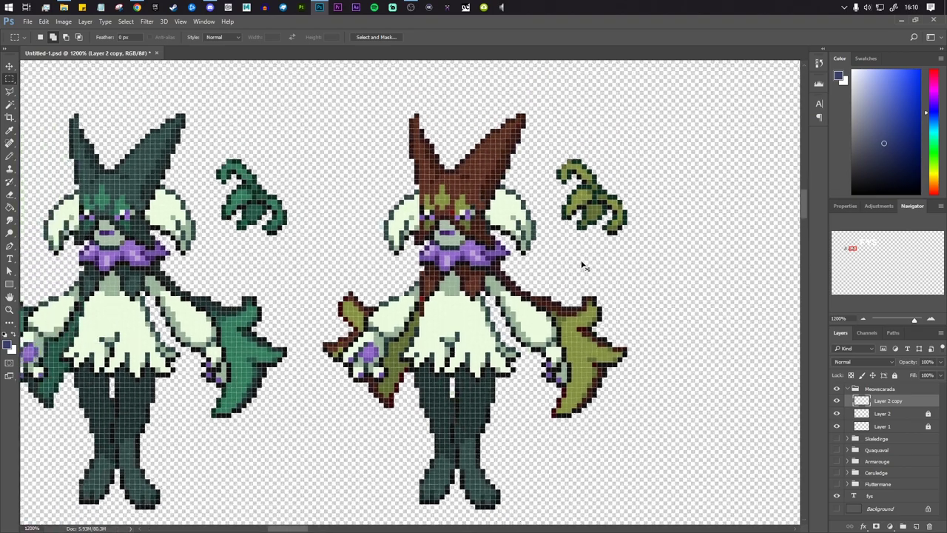
key(ctrl+minus)
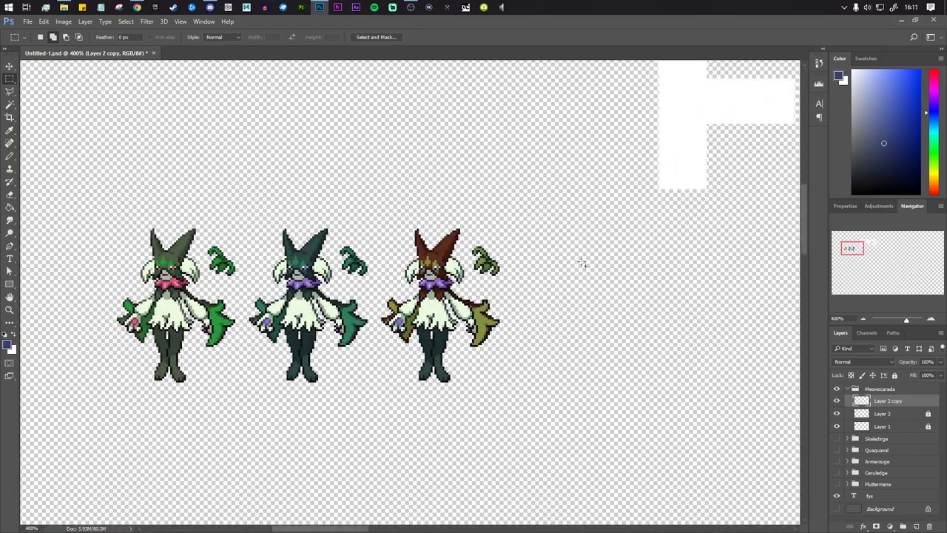
key(ctrl+plus)
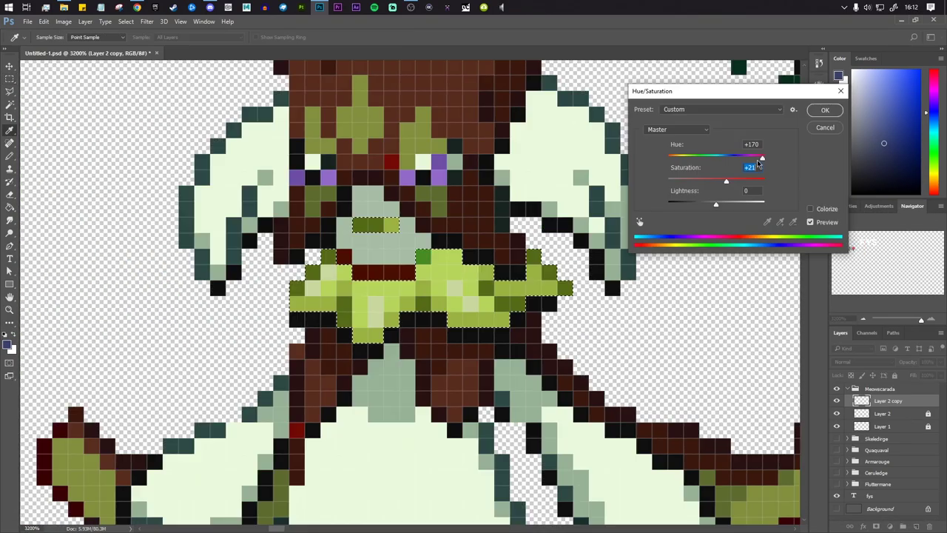
mouse_move(758, 163)
mouse_down()
mouse_move(743, 168)
mouse_move(762, 169)
mouse_move(753, 170)
mouse_up()
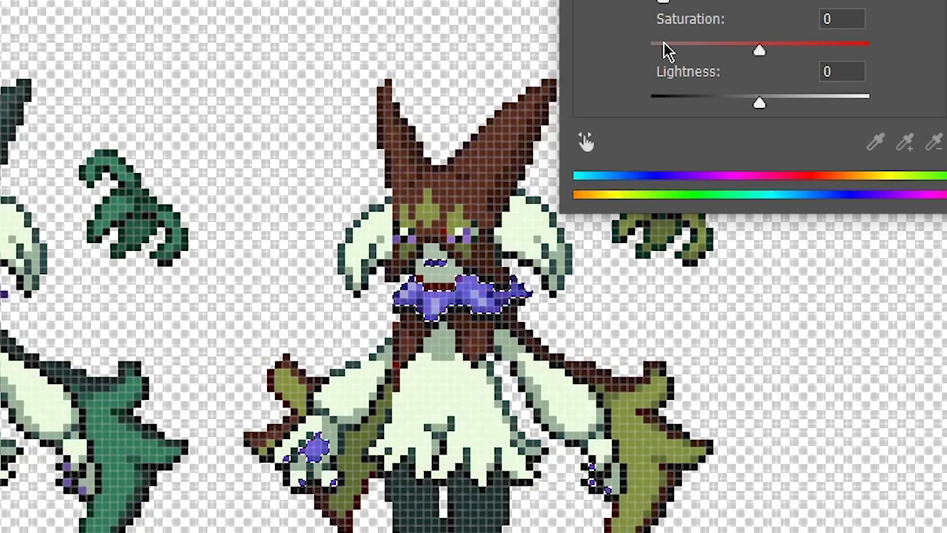
drag(664, 42, 641, 42)
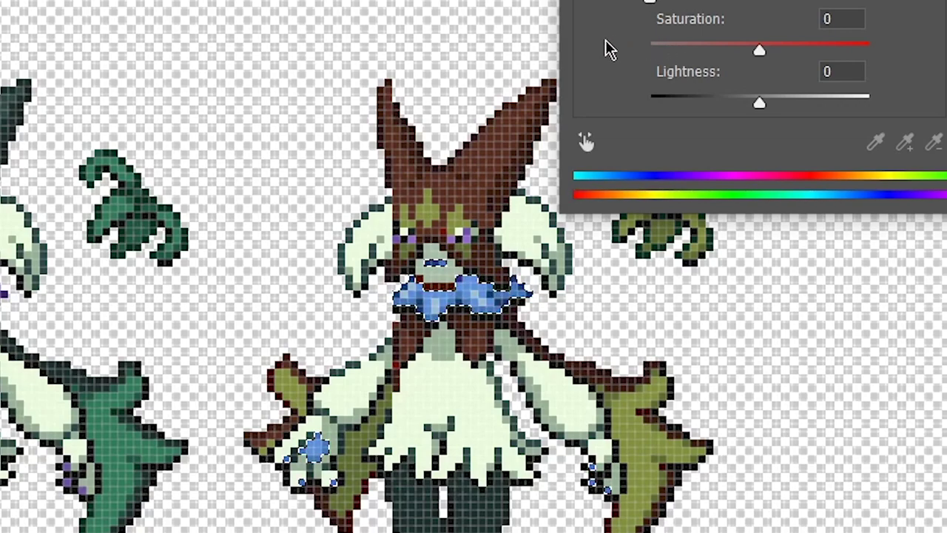
key(Return)
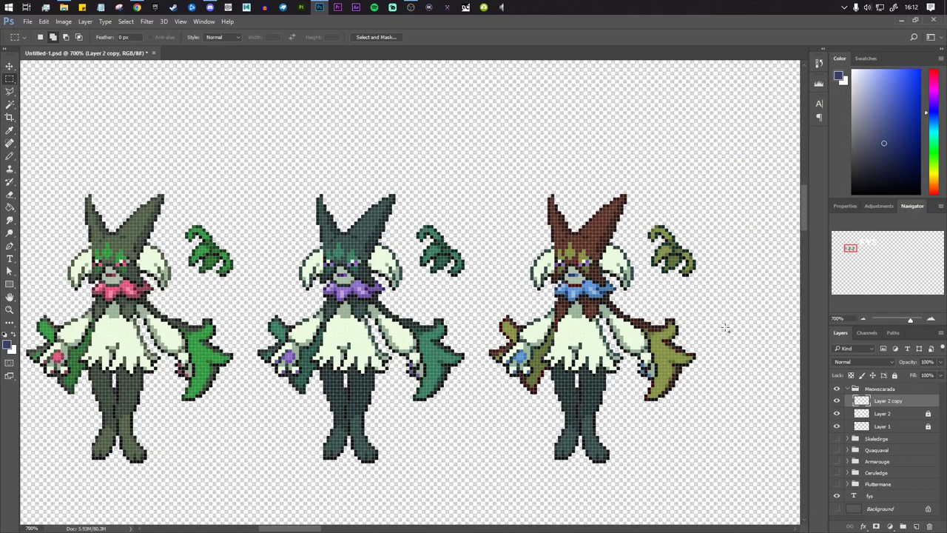
Tint the selected pale fur of the third sprite pinkish with hue -80, saturation +15 and lightness 0
key(ctrl+minus)
key(ctrl+minus)
key(ctrl+minus)
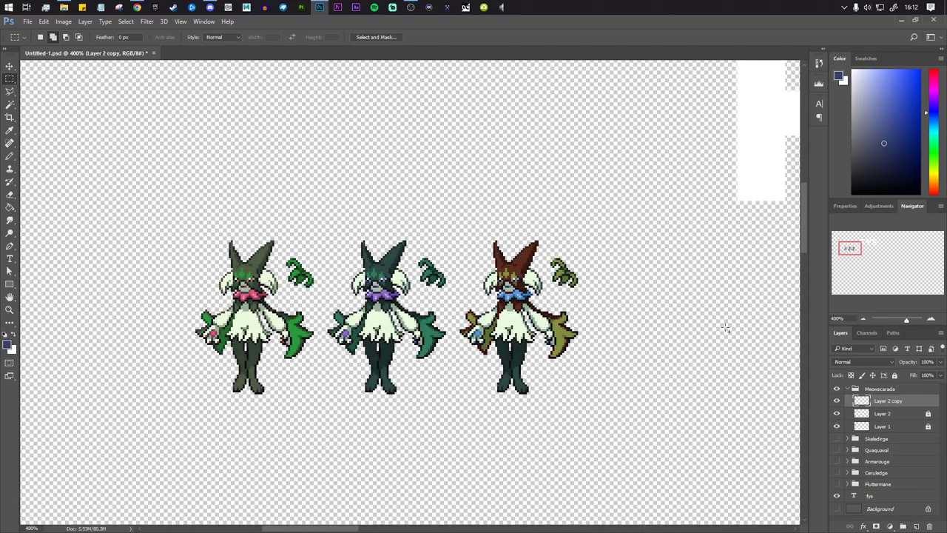
key(ctrl+plus)
key(ctrl+plus)
key(ctrl+plus)
key(ctrl+plus)
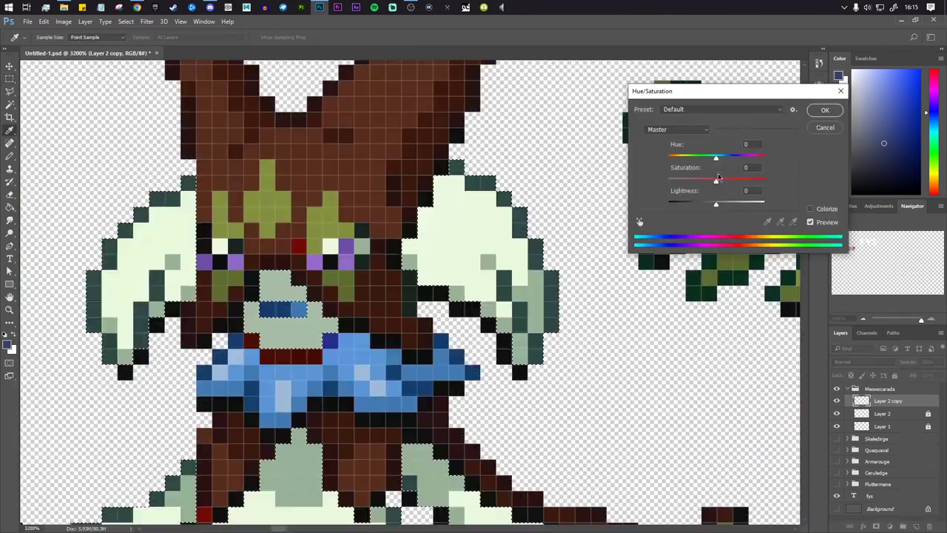
drag(716, 157, 689, 170)
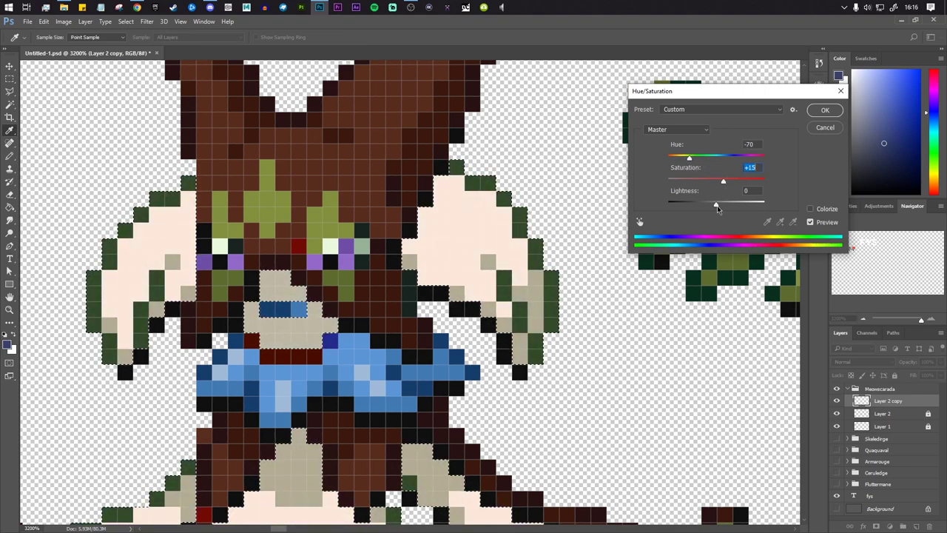
drag(716, 208, 707, 213)
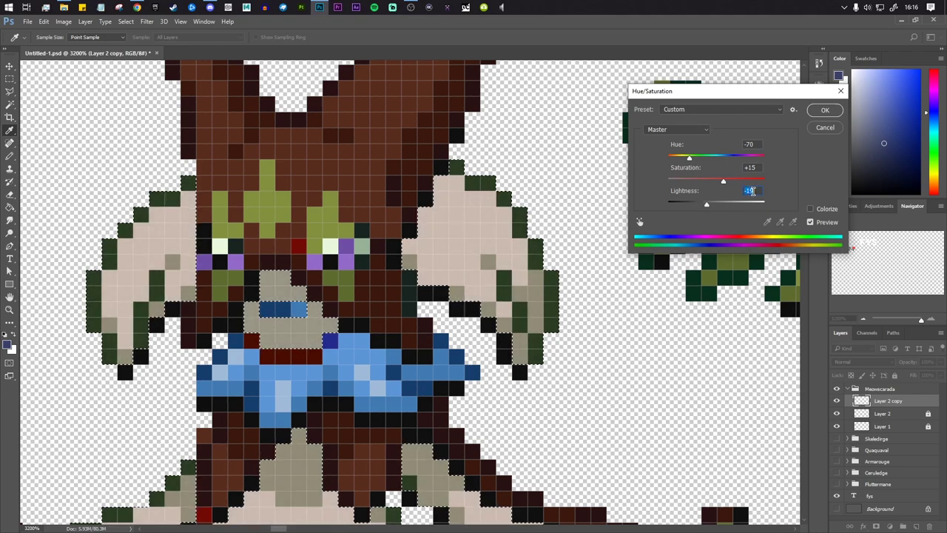
text(0)
drag(689, 160, 686, 160)
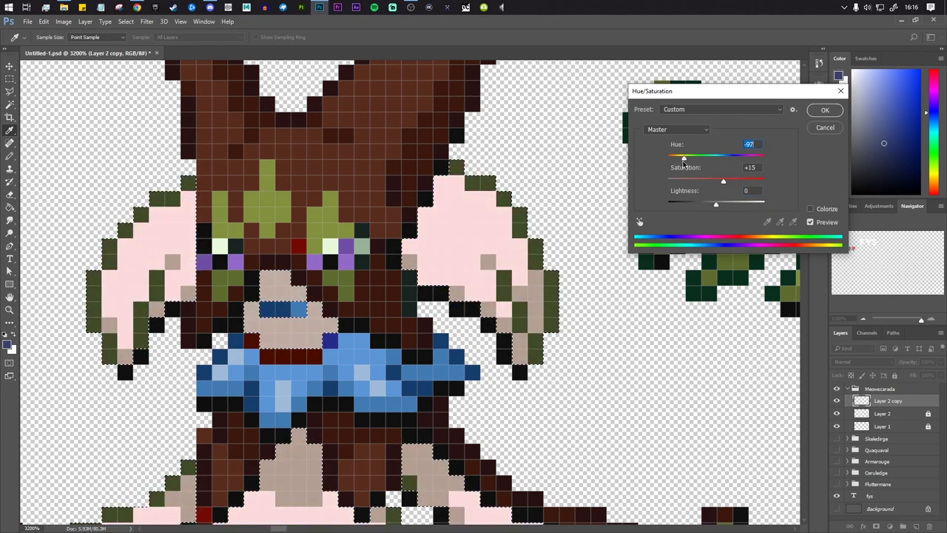
click(826, 109)
scroll(630, 307, down, 7)
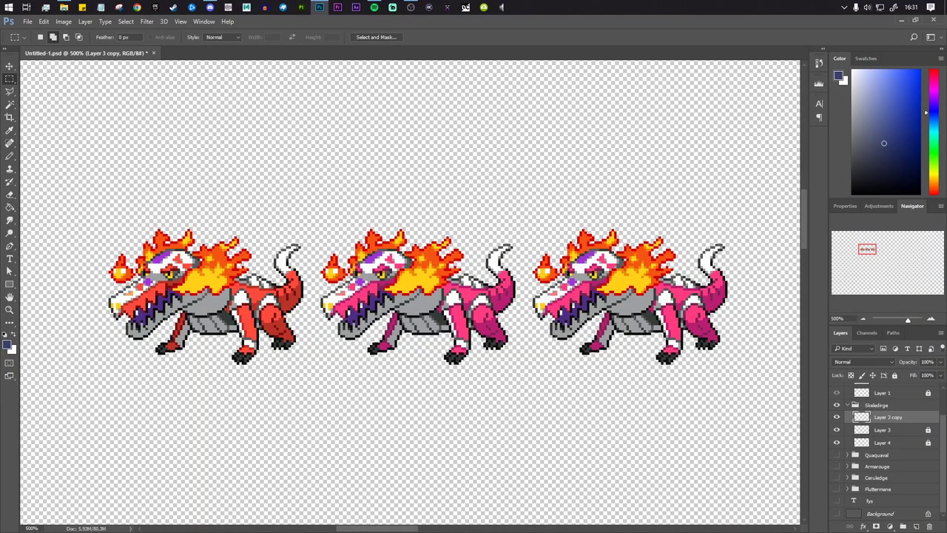
Select the pink skin pixels on the legs and body of the rightmost Skeledirge sprite in Layer 3 copy
key(ctrl+plus)
key(ctrl+plus)
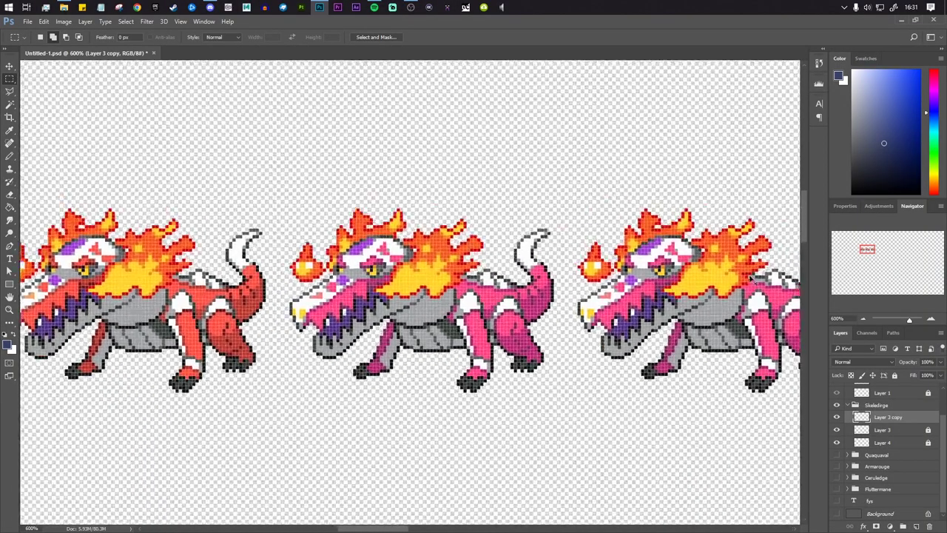
drag(705, 306, 390, 299)
scroll(406, 300, up, 3)
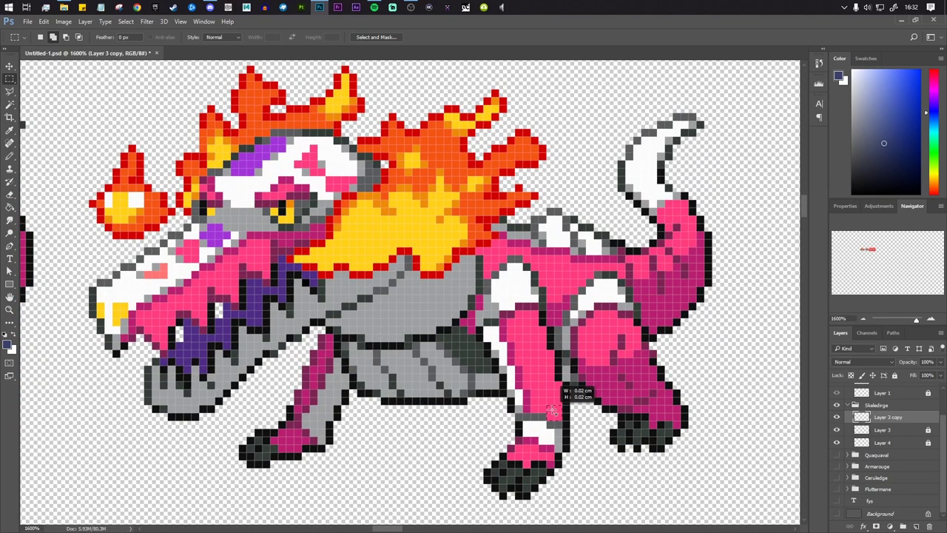
drag(552, 410, 411, 278)
key(ctrl+d)
key(ctrl+plus)
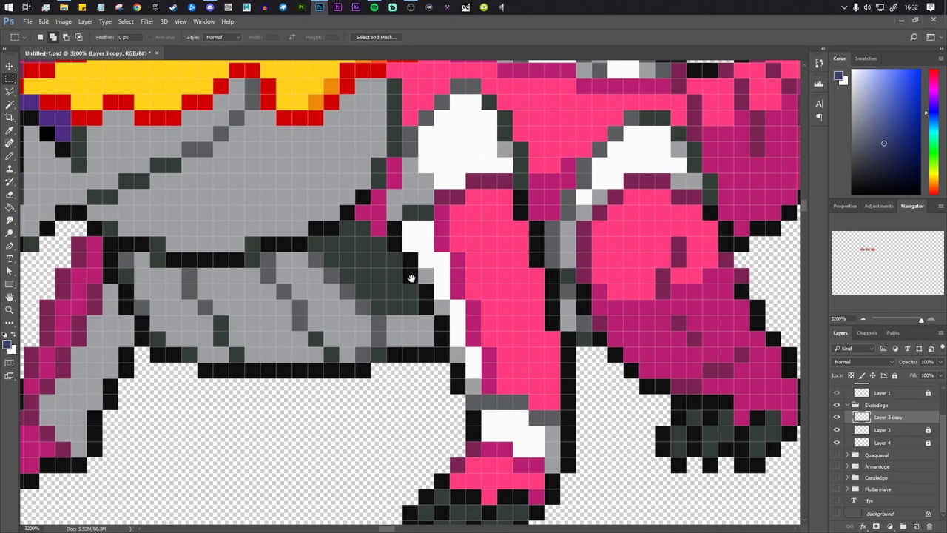
drag(493, 391, 534, 275)
key(ctrl+d)
drag(443, 215, 513, 251)
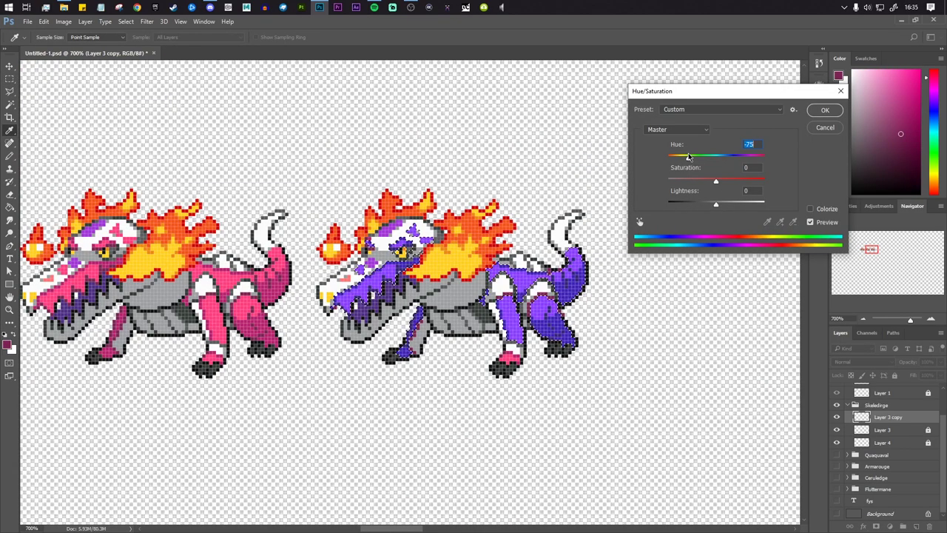
Colorize the selected pink skin green with hue 125 and lightness -21, and reduce the saturation
drag(688, 156, 679, 157)
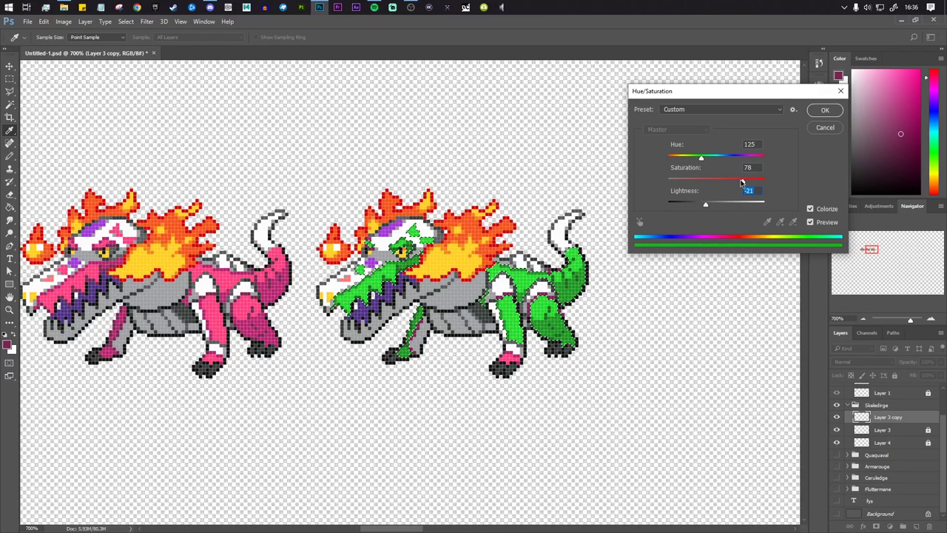
drag(742, 182, 731, 182)
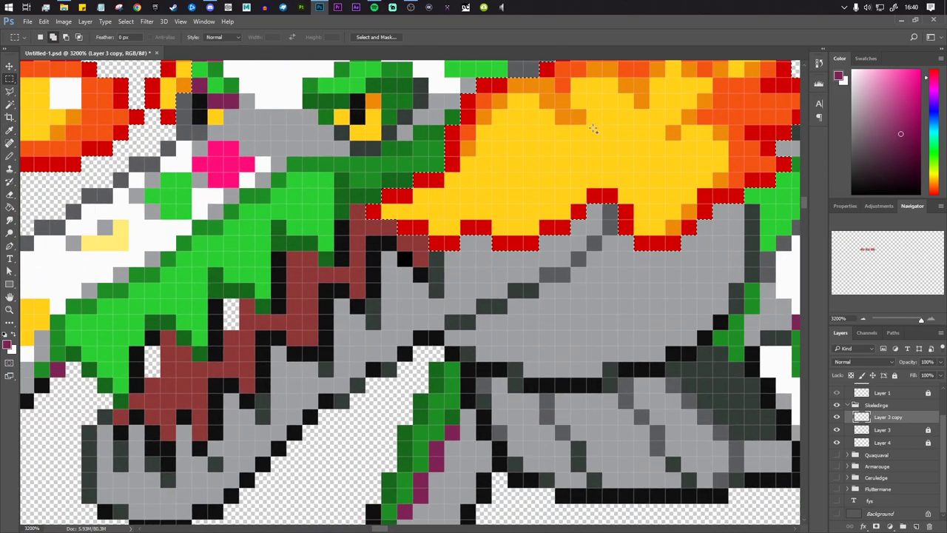
Shift the hue of the rightmost Skeledirge's selected flames to blue with a hue of +177
key(ctrl+d)
key(ctrl+0)
key(ctrl+plus)
key(ctrl+plus)
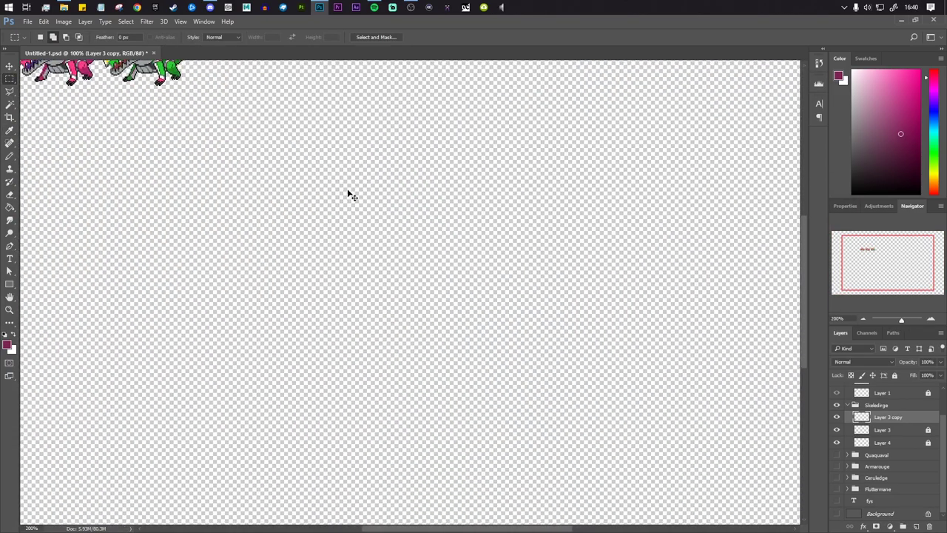
scroll(348, 194, up, 7)
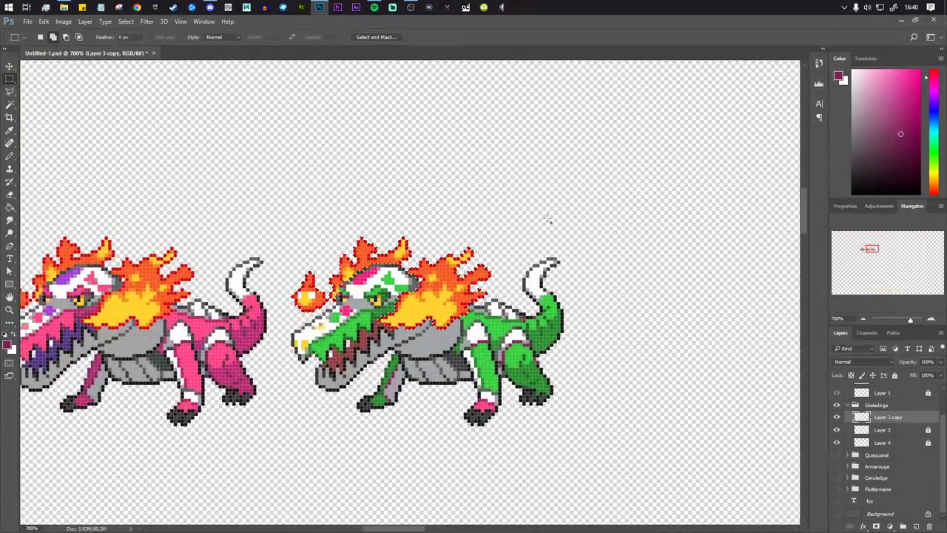
key(ctrl+plus)
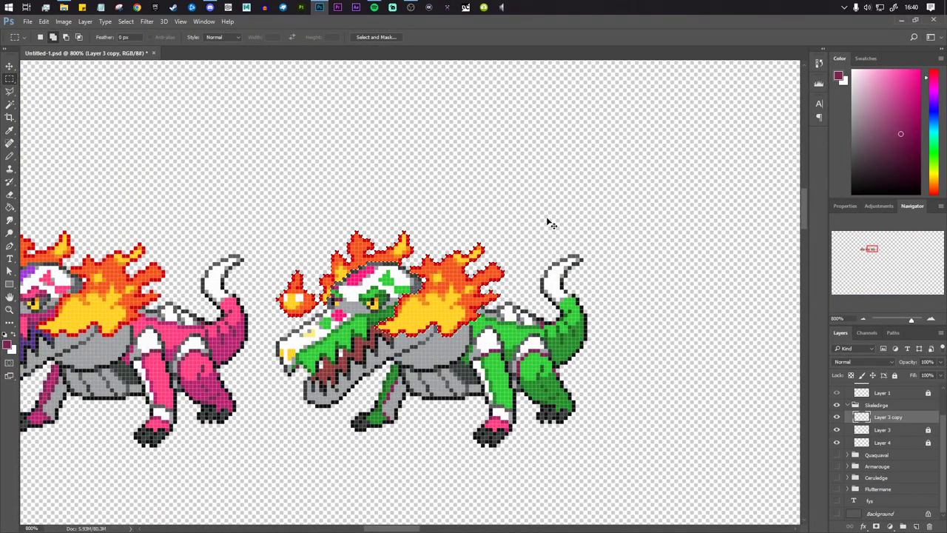
key(ctrl+plus)
key(ctrl+u)
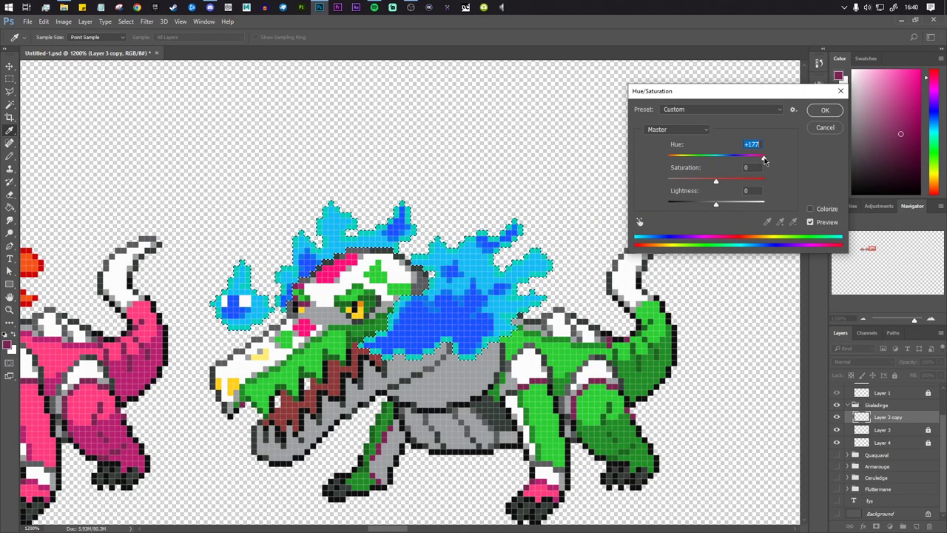
drag(716, 183, 717, 184)
key(Return)
key(m)
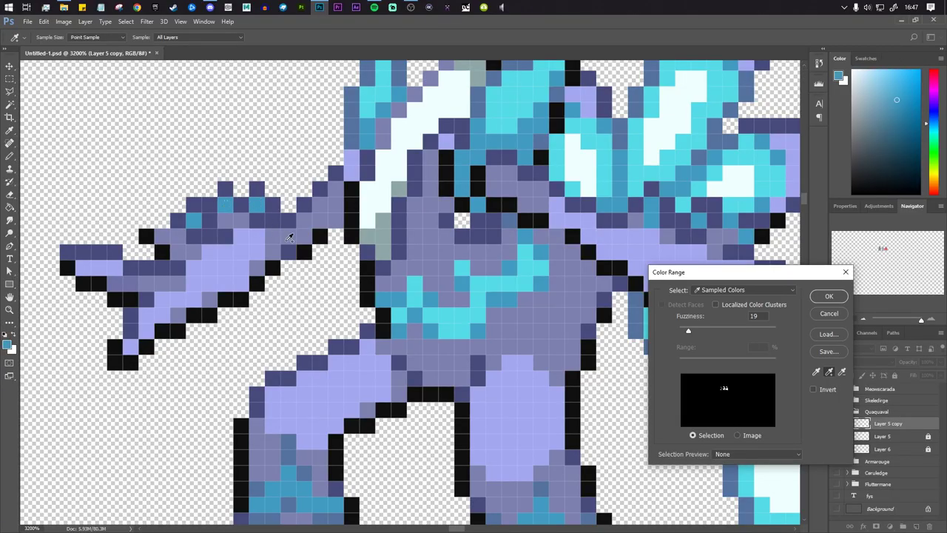
Select the Quaquaval sprite's purple and blue pixels in Layer 5 copy by sampling them with Color Range at fuzziness 19
scroll(379, 274, up, 5)
click(377, 283)
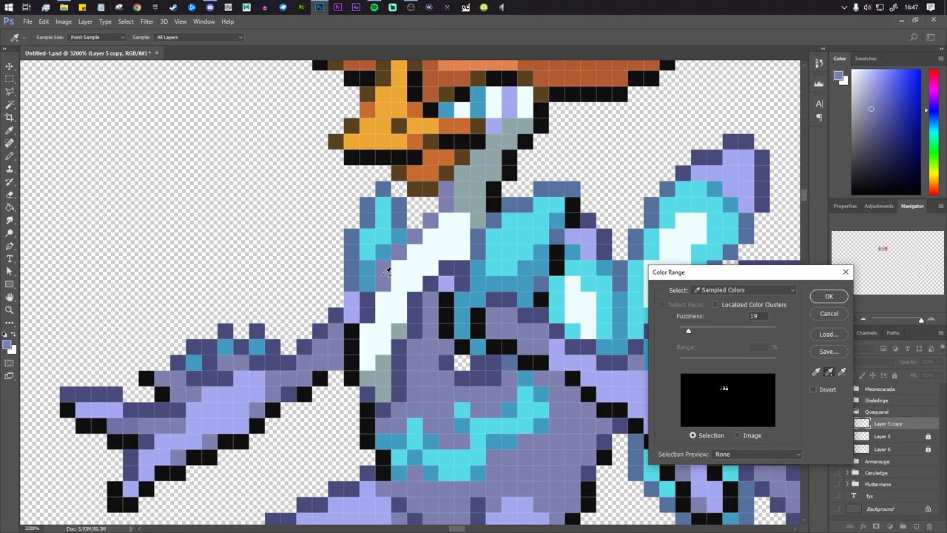
click(388, 272)
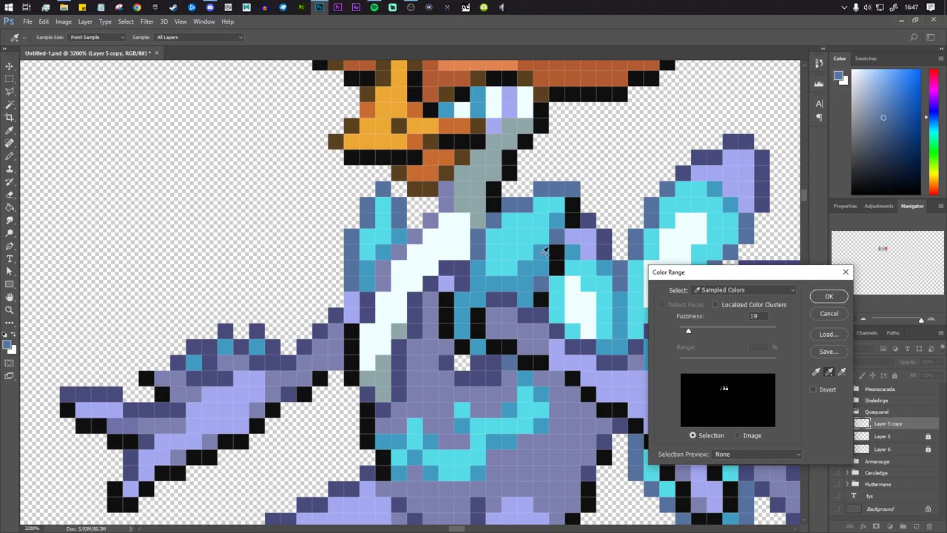
drag(528, 254, 412, 218)
click(837, 297)
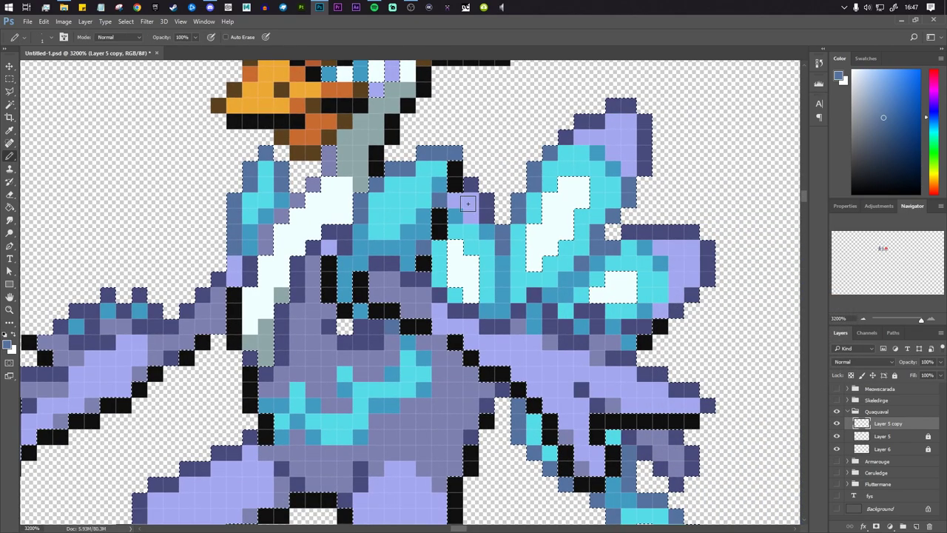
Subtract the rectangular area around Quaquaval's eyes from the selection
drag(489, 170, 503, 307)
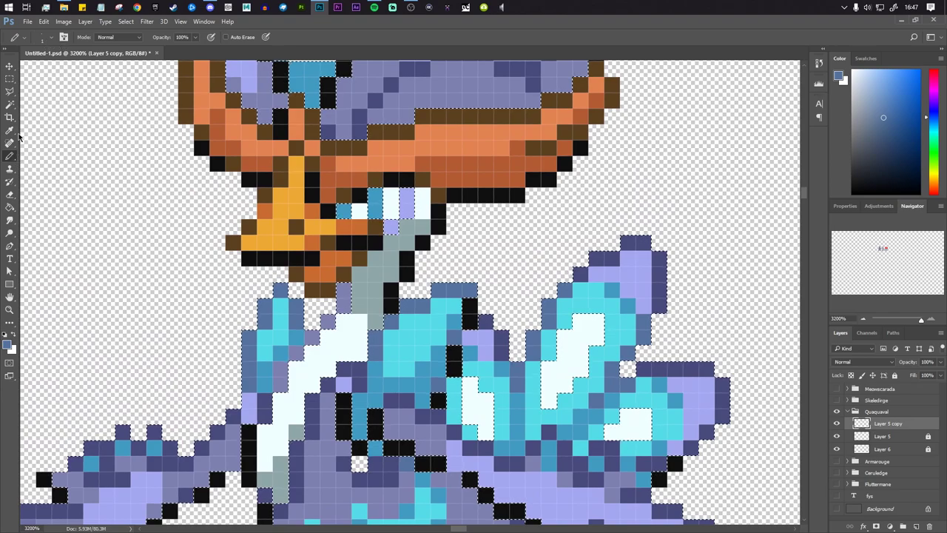
click(10, 79)
drag(305, 155, 471, 234)
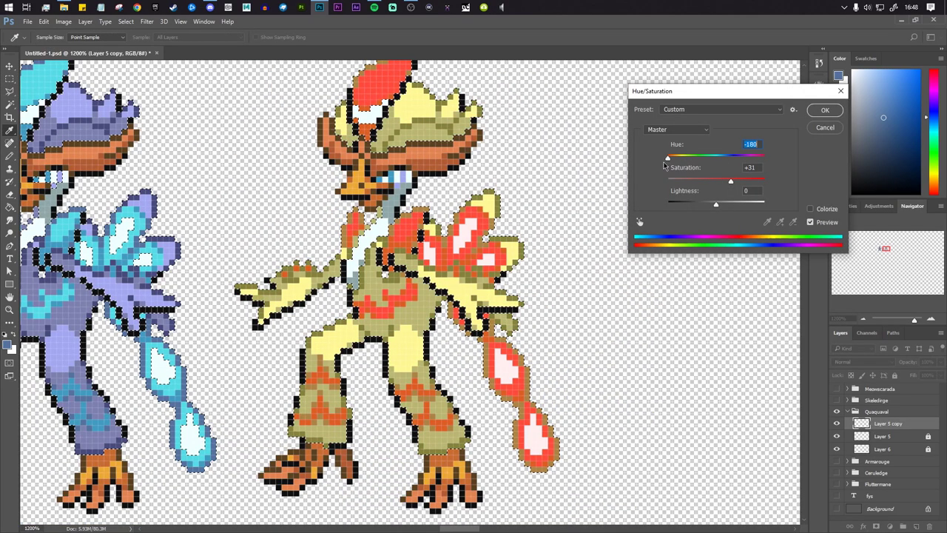
Recolour Quaquaval's selected body and feathers with hue -180, saturation +30 and lightness +7, leaving Colorize off
drag(731, 182, 720, 205)
click(811, 209)
drag(726, 158, 744, 182)
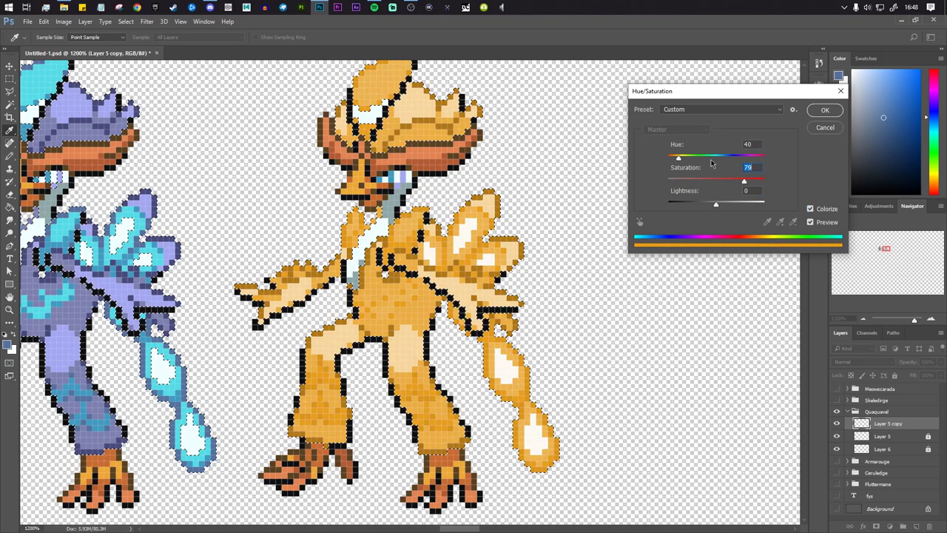
drag(678, 159, 731, 182)
click(810, 208)
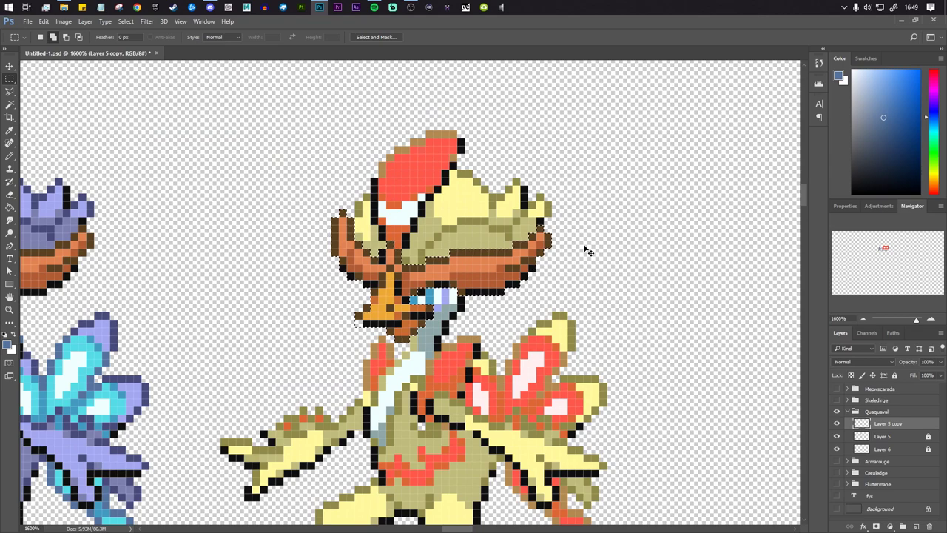
Darken Quaquaval's selected orange headdress and beak with hue -31, saturation -91 and lightness -57, and clear the selection
key(ctrl+u)
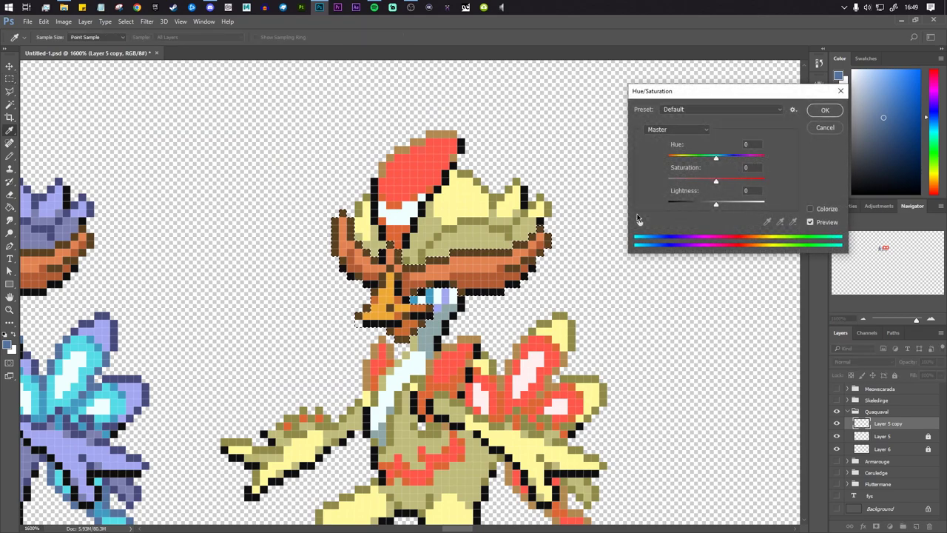
mouse_move(715, 202)
mouse_down()
mouse_move(684, 206)
mouse_move(700, 204)
mouse_up()
drag(715, 157, 689, 213)
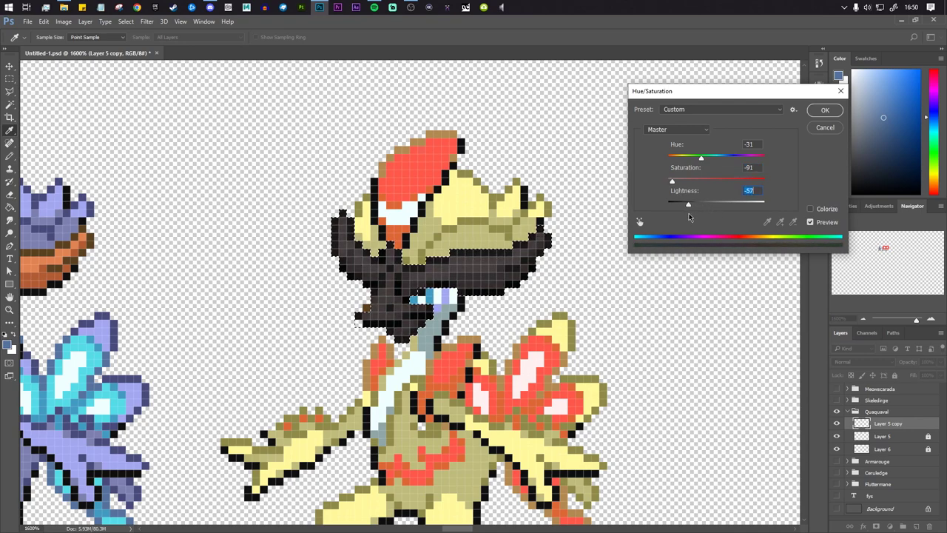
key(Return)
key(m)
key(ctrl+d)
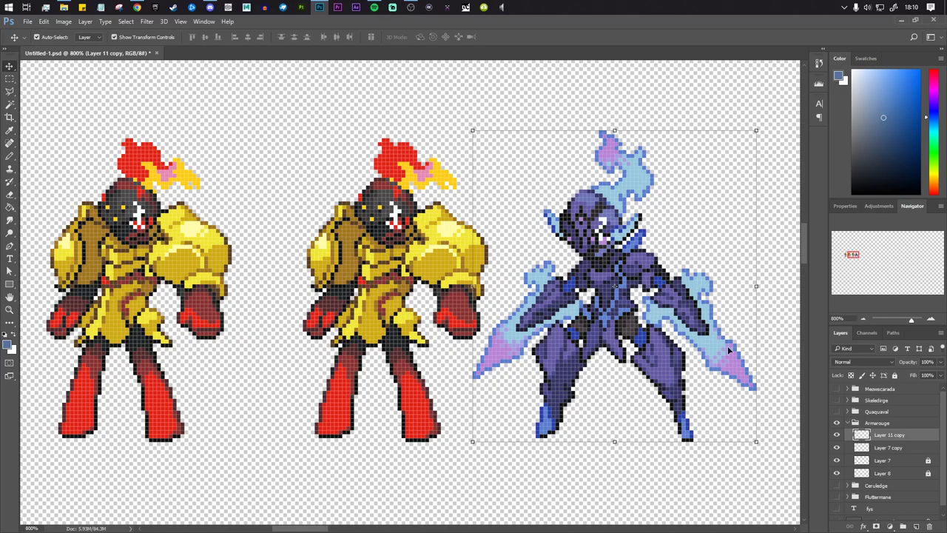
Select the yellow armour on the torso and shoulders of the Armarouge sprite in Layer 7 copy with rectangular marquees
click(889, 450)
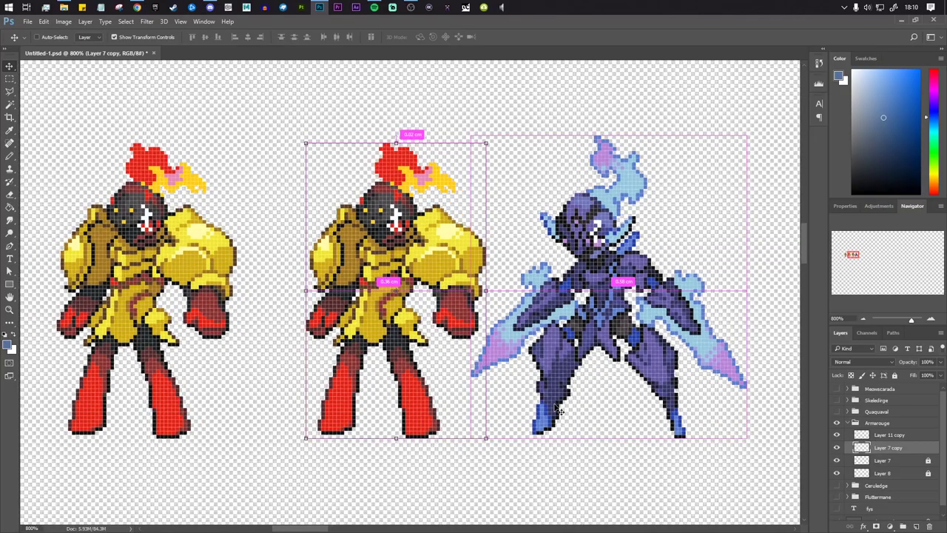
key(ctrl+minus)
key(ctrl+minus)
key(ctrl+minus)
key(ctrl+minus)
key(ctrl+plus)
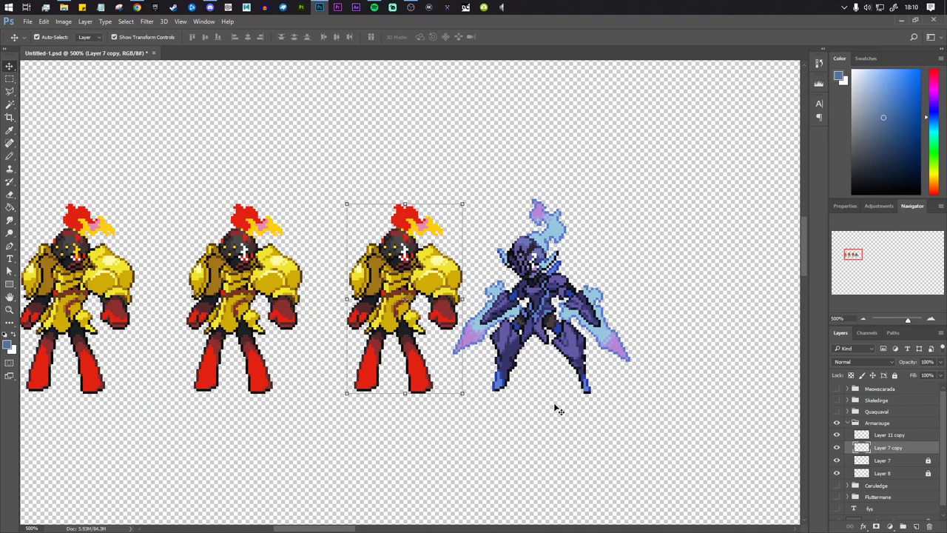
key(i)
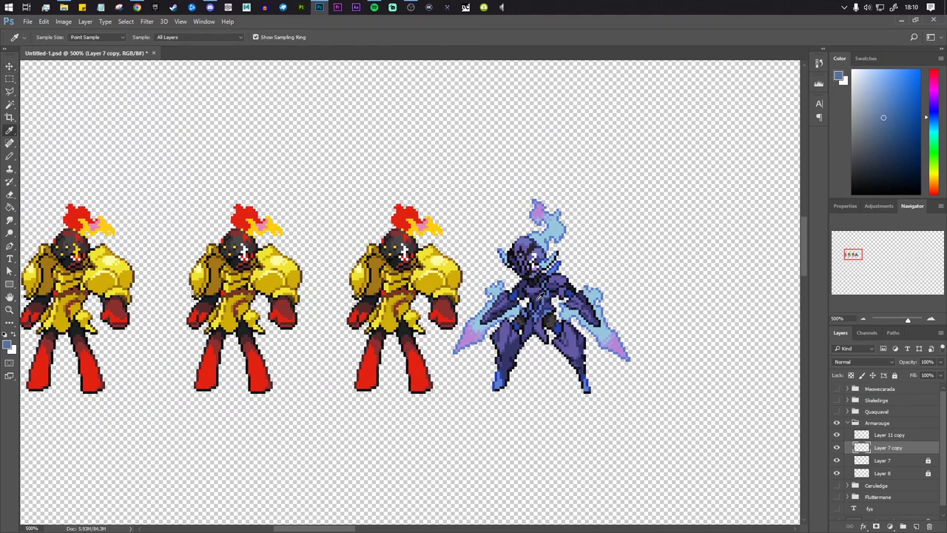
key(ctrl+plus)
key(ctrl+plus)
key(ctrl+plus)
key(ctrl+plus)
key(ctrl+plus)
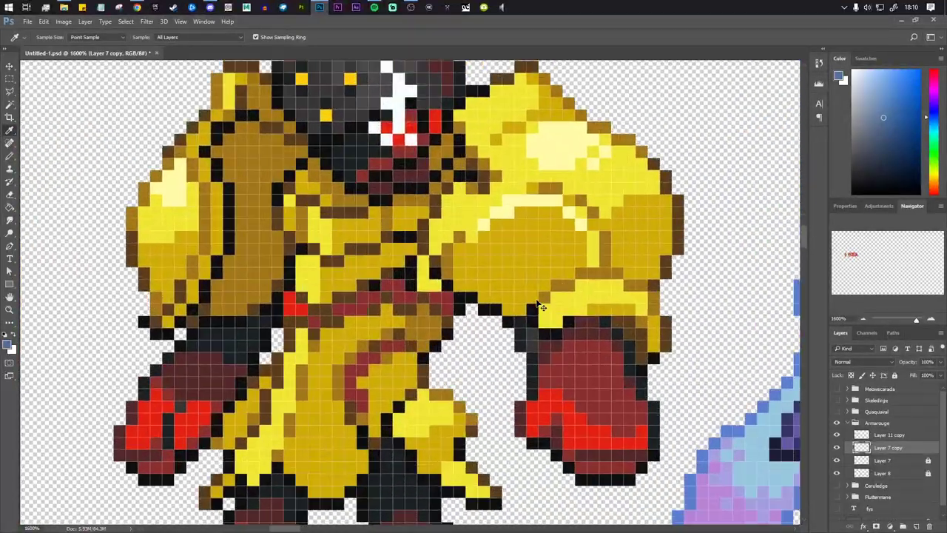
key(ctrl+minus)
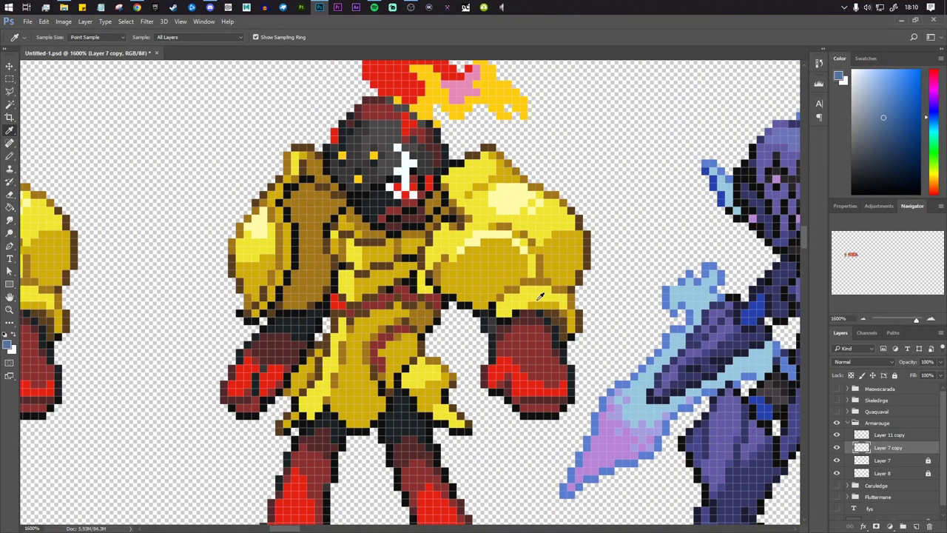
key(b)
key(m)
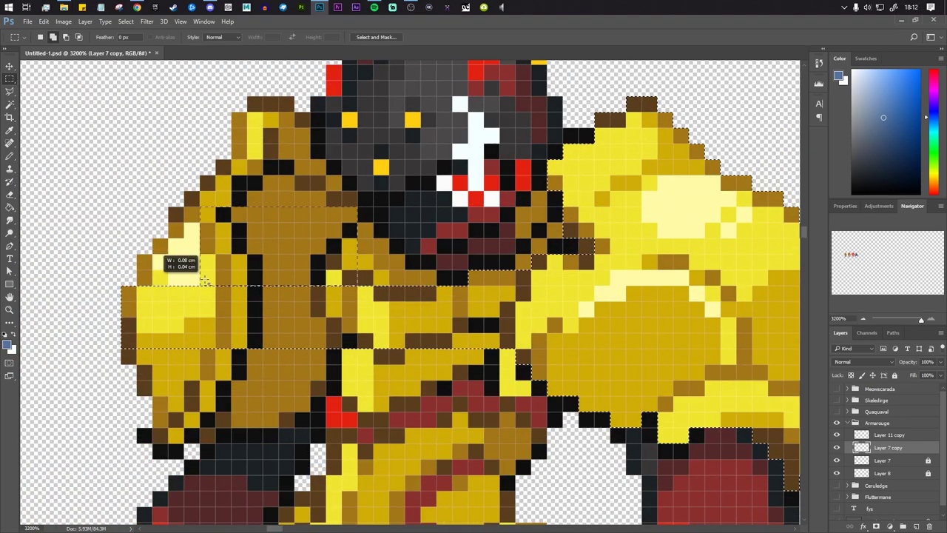
drag(361, 314, 376, 329)
scroll(376, 387, down, 2)
scroll(370, 393, down, 2)
scroll(360, 399, down, 1)
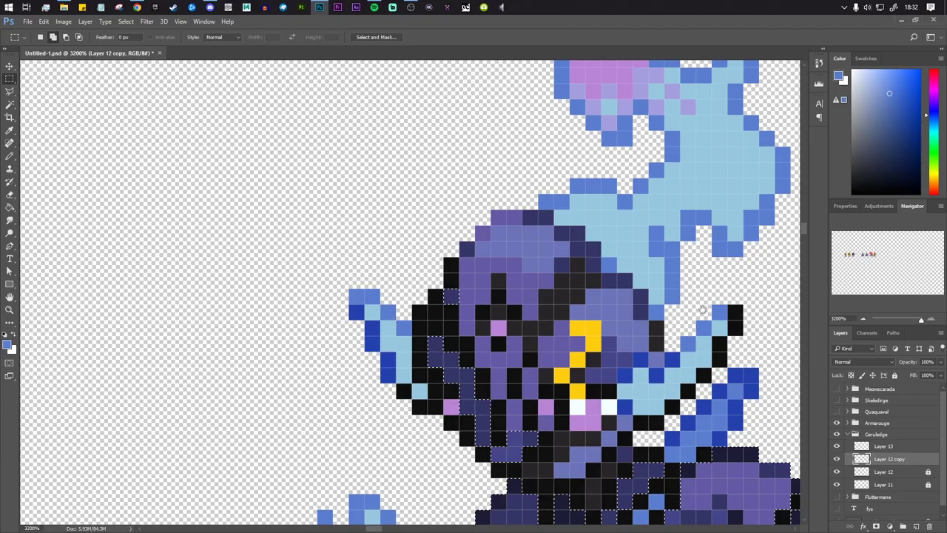
drag(549, 363, 464, 222)
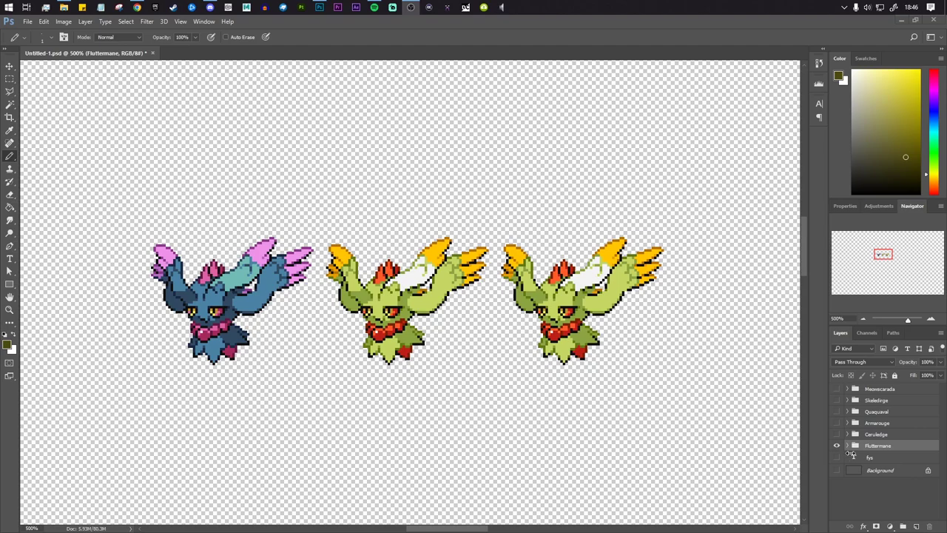
Select the green pixels of the face between the eyes and down to the chin in Fluttermane's Layer 9 copy
click(848, 445)
click(887, 458)
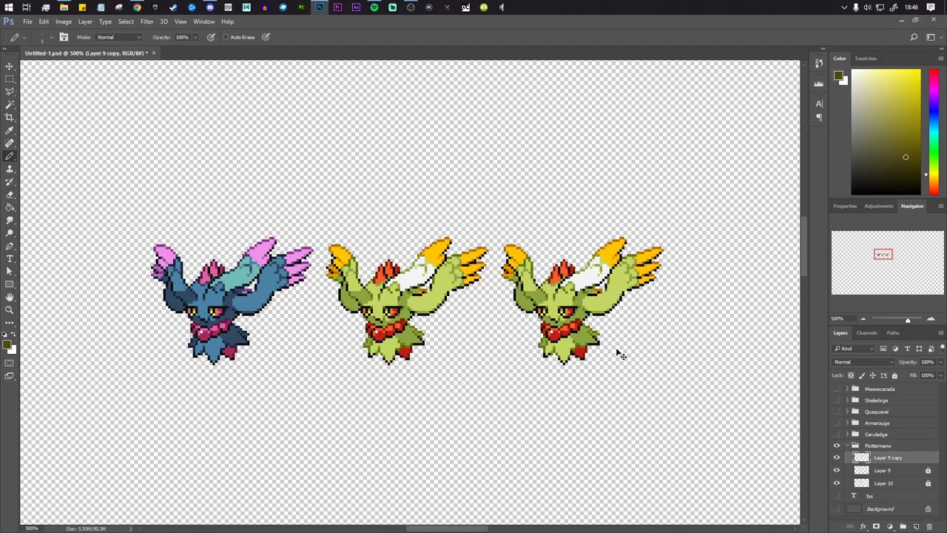
key(ctrl+plus)
key(ctrl+plus)
key(ctrl+plus)
key(ctrl+plus)
key(ctrl+plus)
key(ctrl+plus)
drag(725, 319, 44, 293)
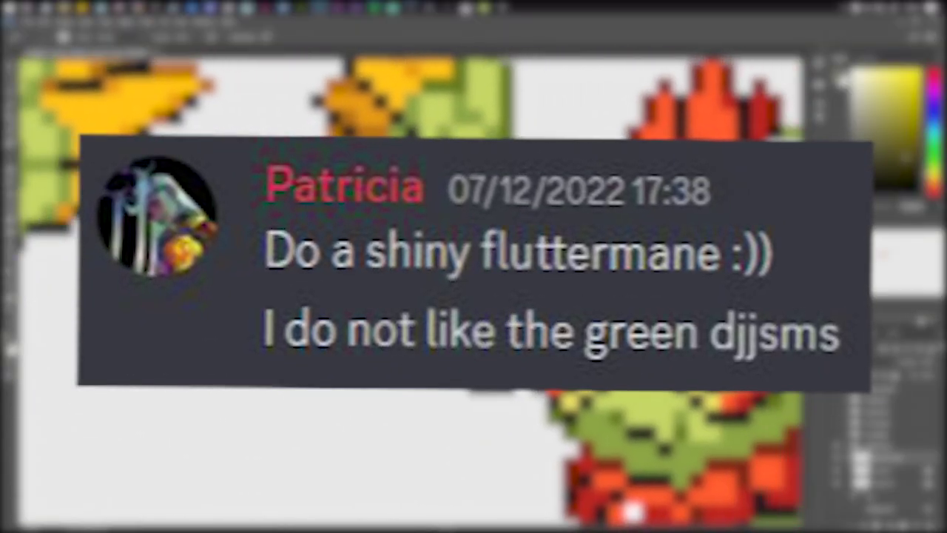
drag(456, 337, 238, 289)
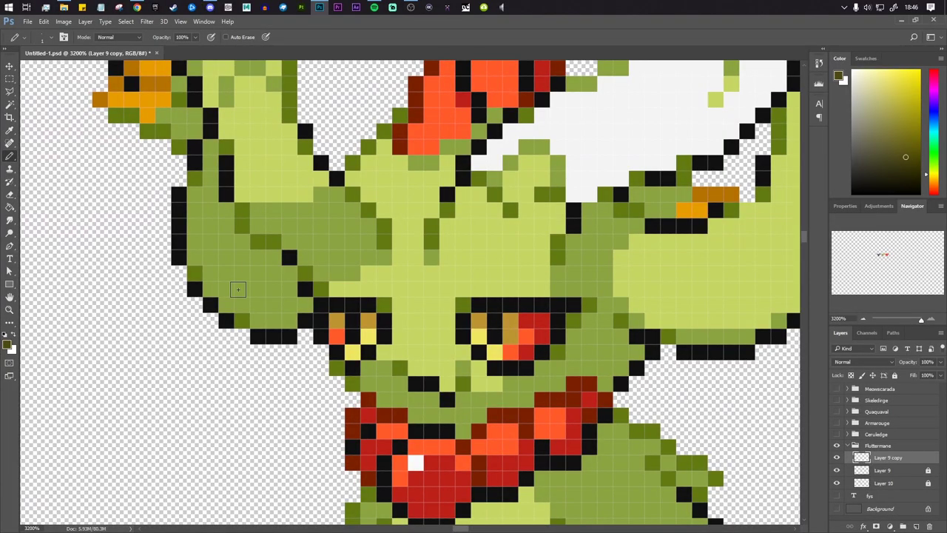
key(m)
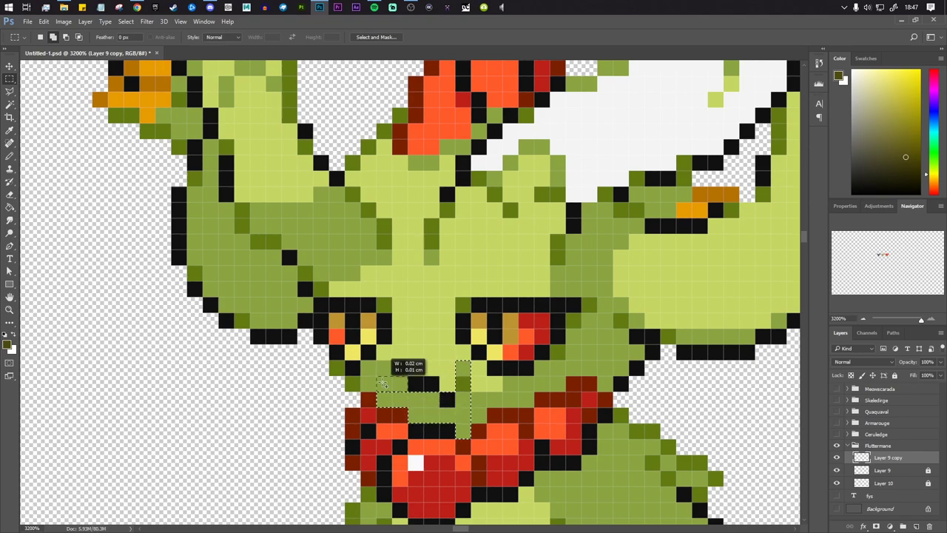
drag(383, 383, 439, 338)
drag(388, 311, 378, 315)
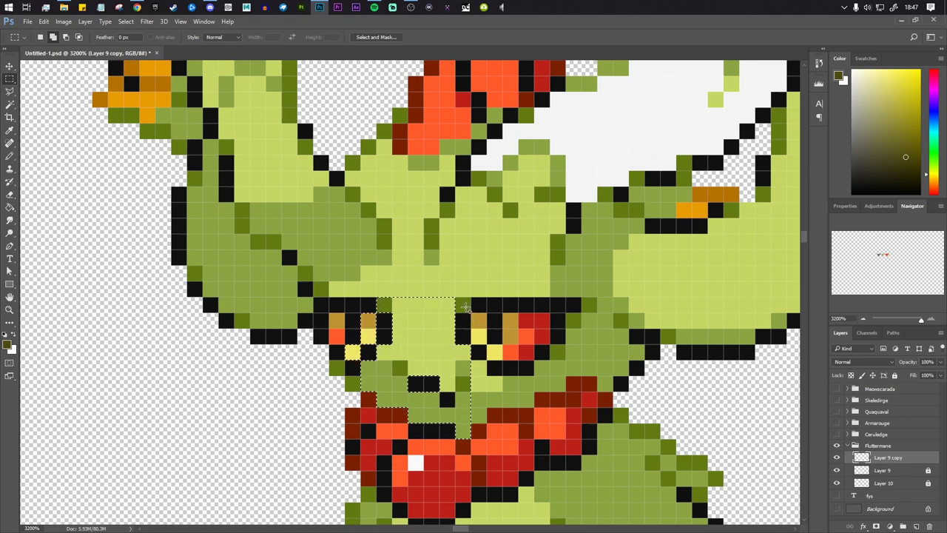
Add the green forehead, the top of the head and the area above the left eye to Fluttermane's face selection
drag(466, 305, 390, 261)
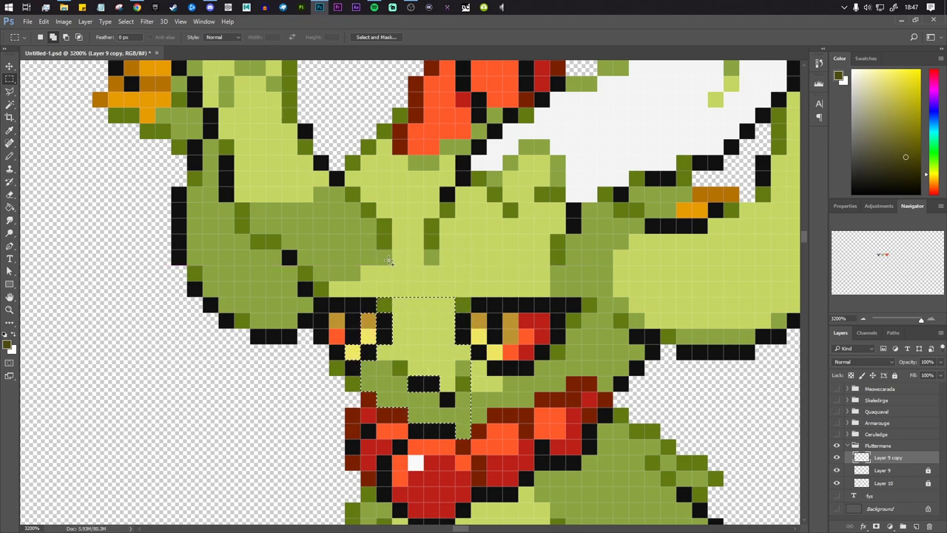
drag(353, 165, 439, 250)
drag(469, 148, 446, 183)
drag(390, 132, 384, 149)
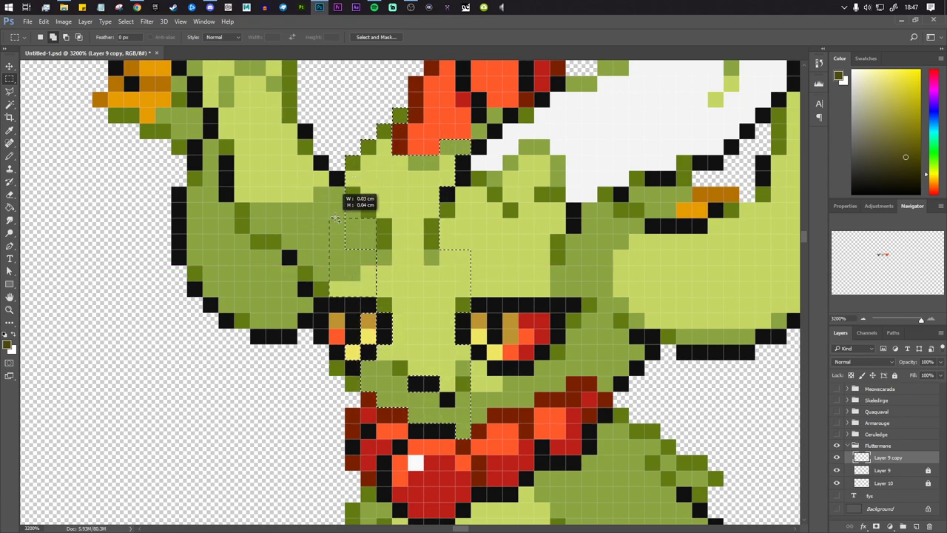
drag(316, 274, 322, 280)
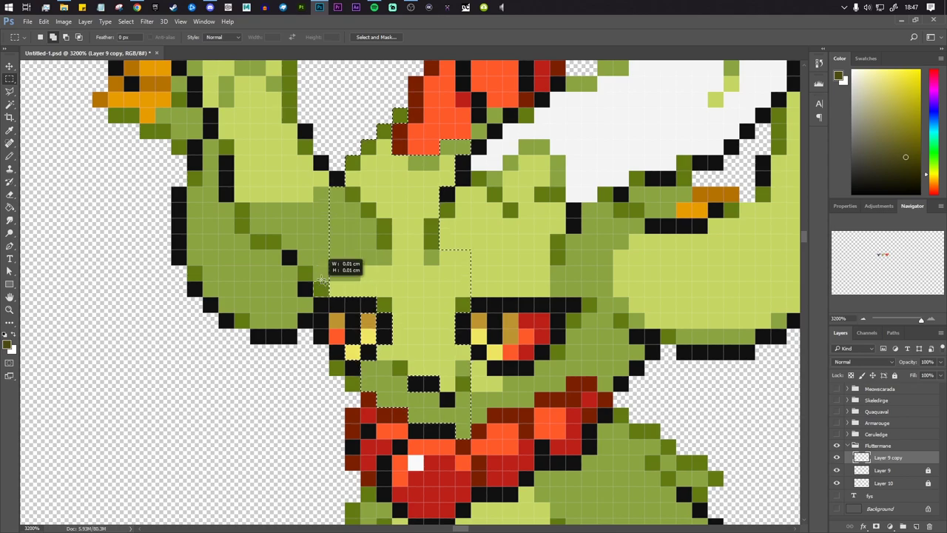
drag(346, 200, 346, 200)
drag(318, 273, 320, 231)
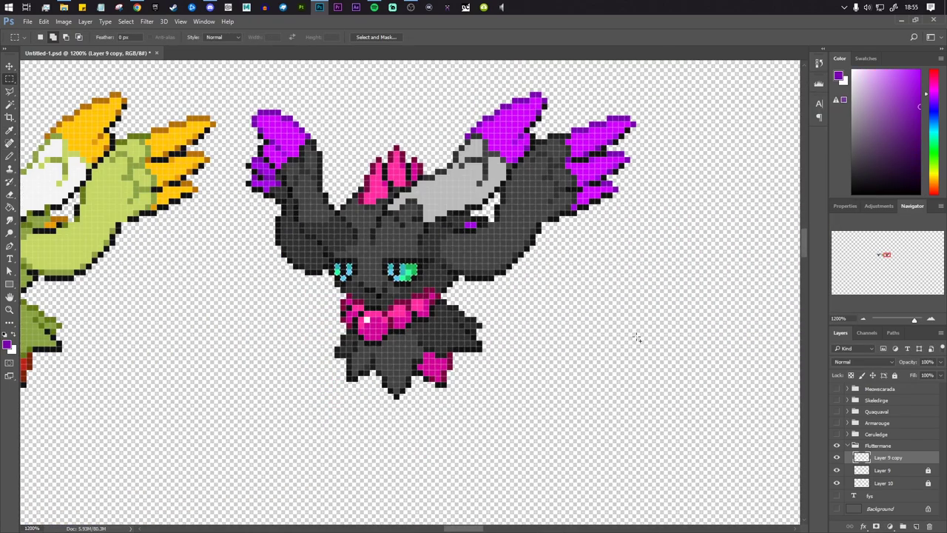
drag(479, 340, 556, 367)
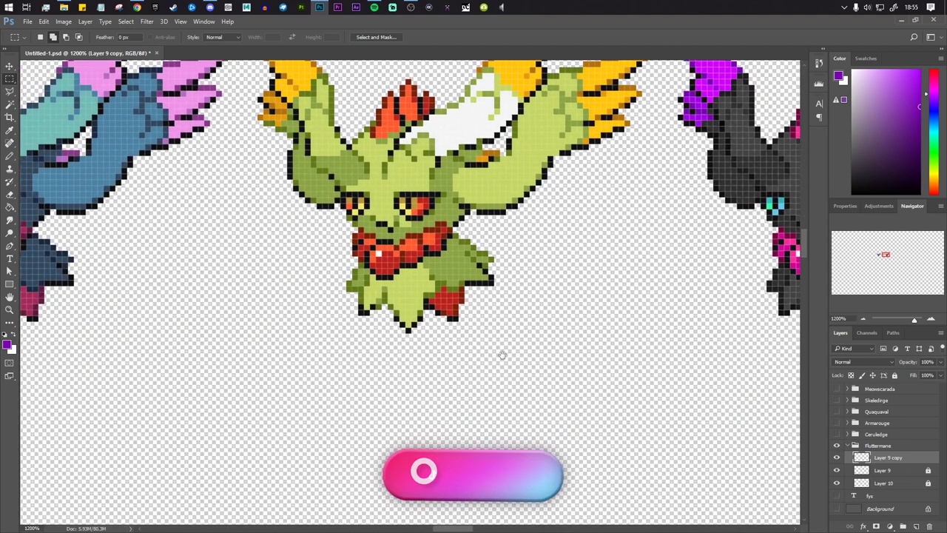
drag(502, 356, 538, 398)
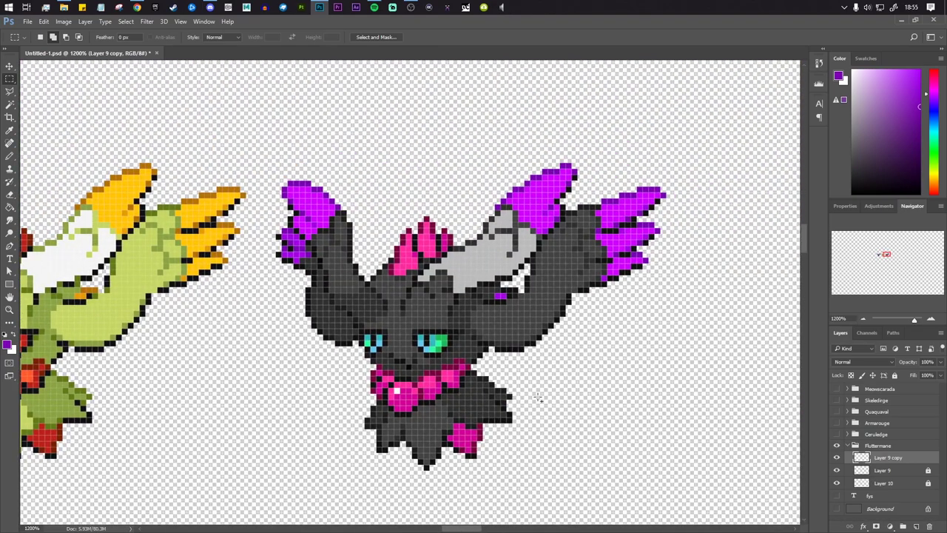
scroll(538, 397, up, 3)
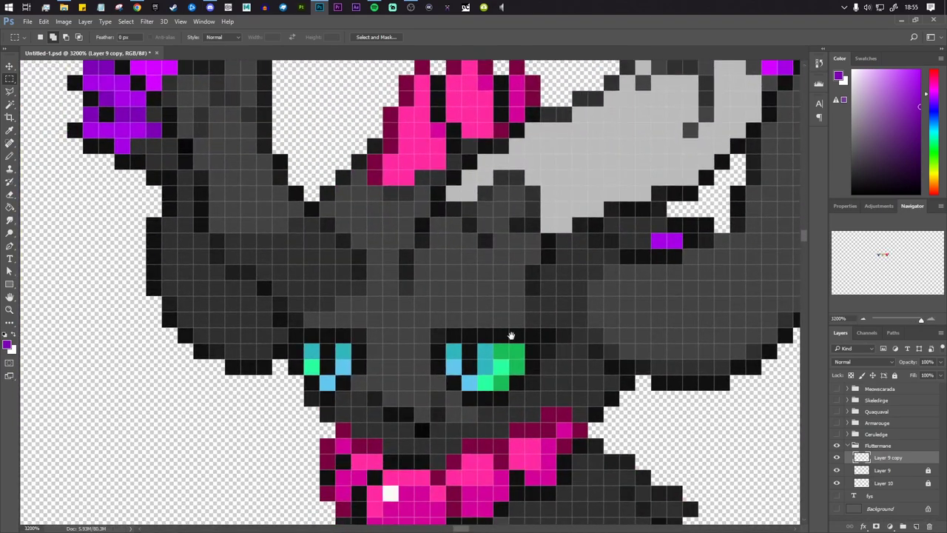
Recolour the remaining green pixels in both of Fluttermane's eyes to light blue and teal with the Pencil tool, using sampled eye colours
key(i)
click(484, 338)
key(b)
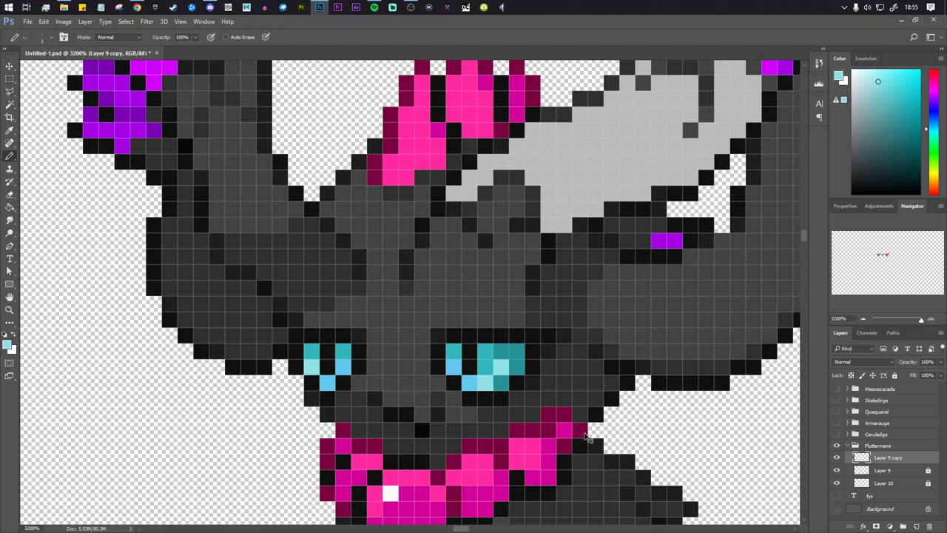
Examine the recoloured dark Fluttermane as a whole and compare it side by side with the blue and green versions
key(ctrl+minus)
key(ctrl+minus)
key(ctrl+minus)
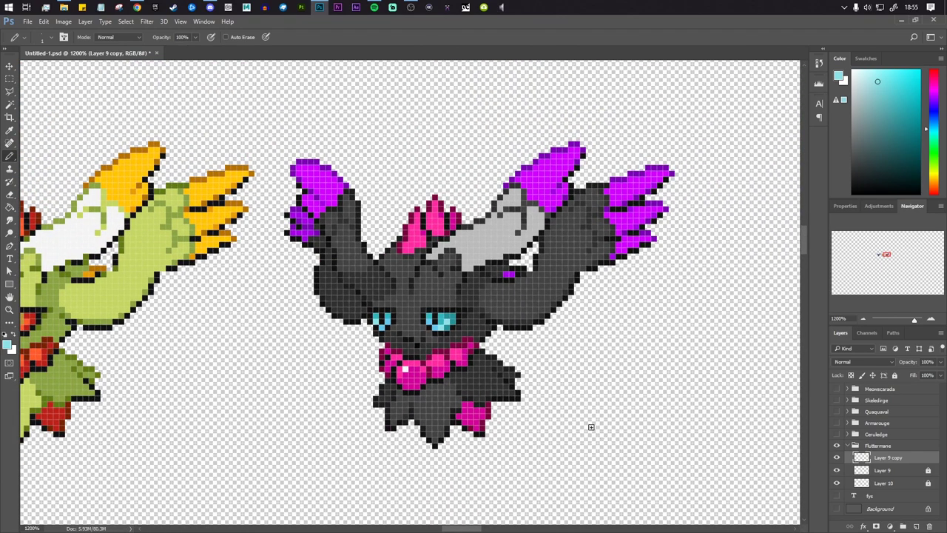
key(ctrl+minus)
key(ctrl+minus)
key(ctrl+minus)
key(ctrl+minus)
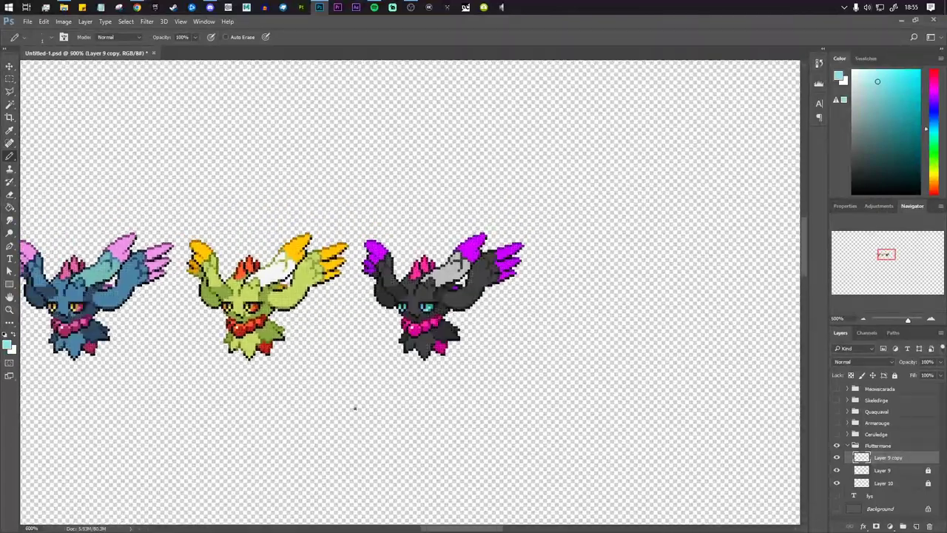
drag(386, 393, 509, 412)
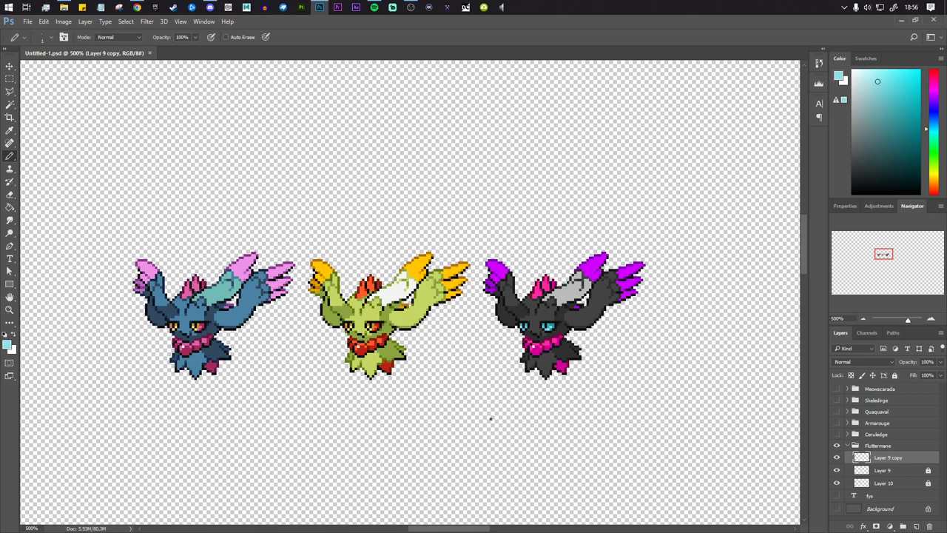
drag(490, 419, 521, 418)
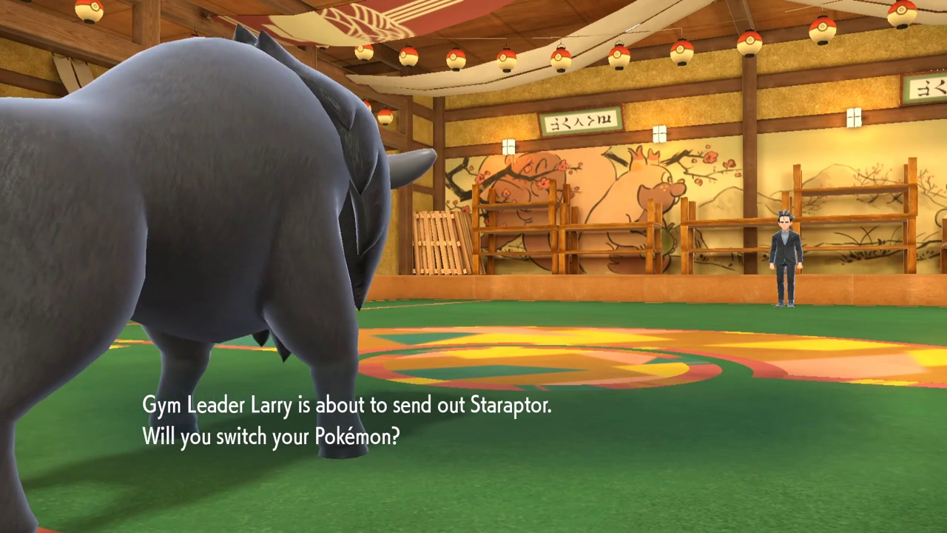
key(Return)
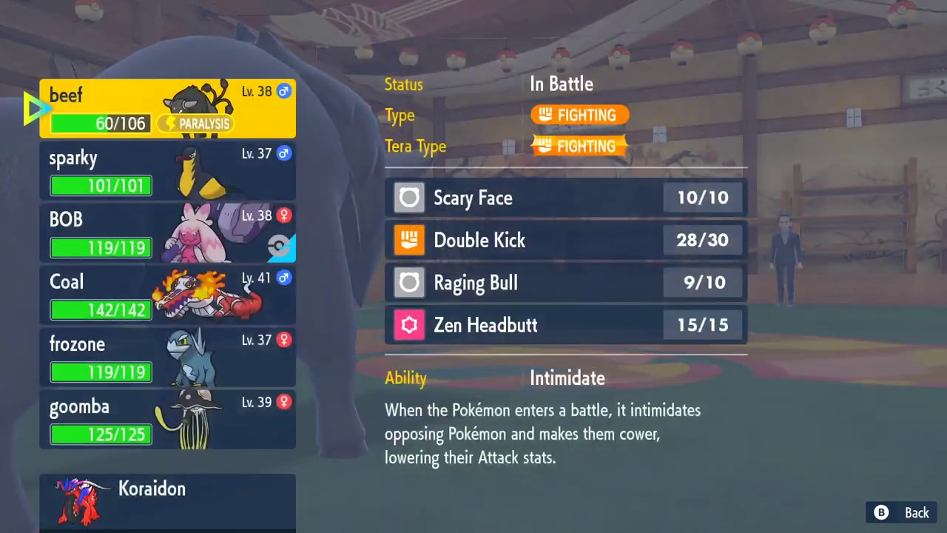
key(Down)
key(Down)
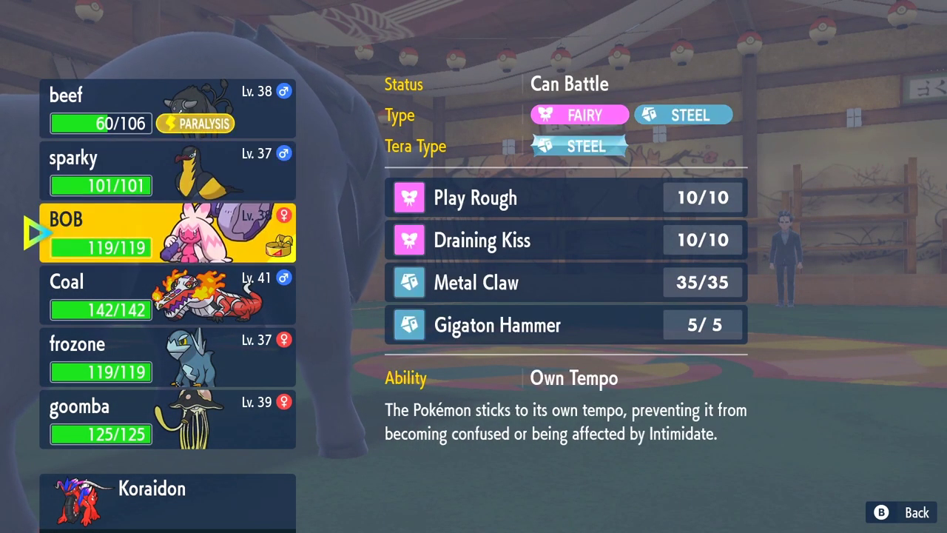